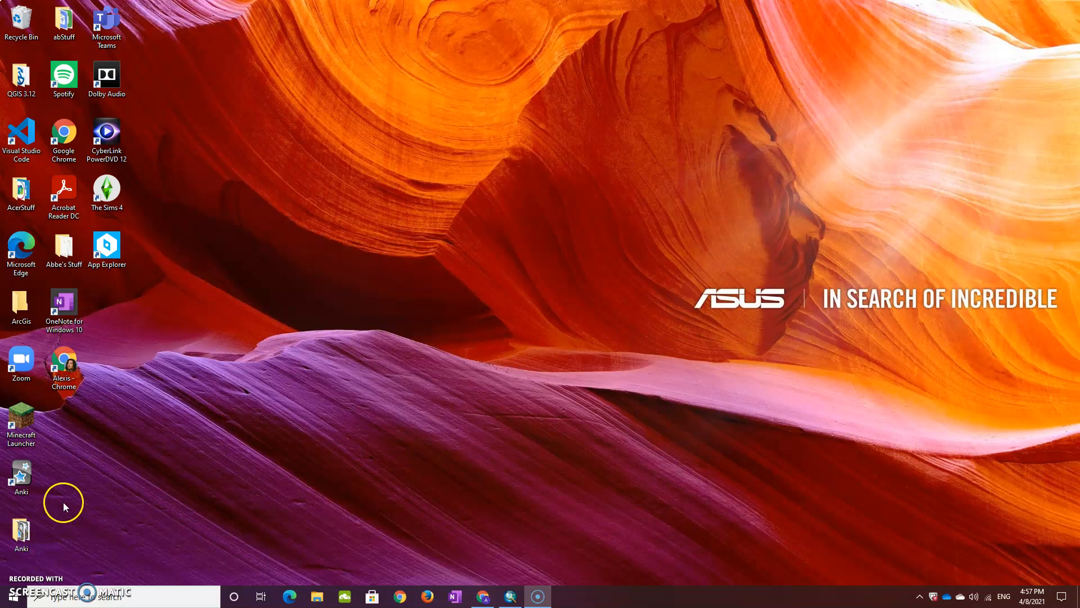
Switch to ArcMap and add the Auto_Theft.shp shapefile from the Auto Theft folder inside Geo871
click(518, 601)
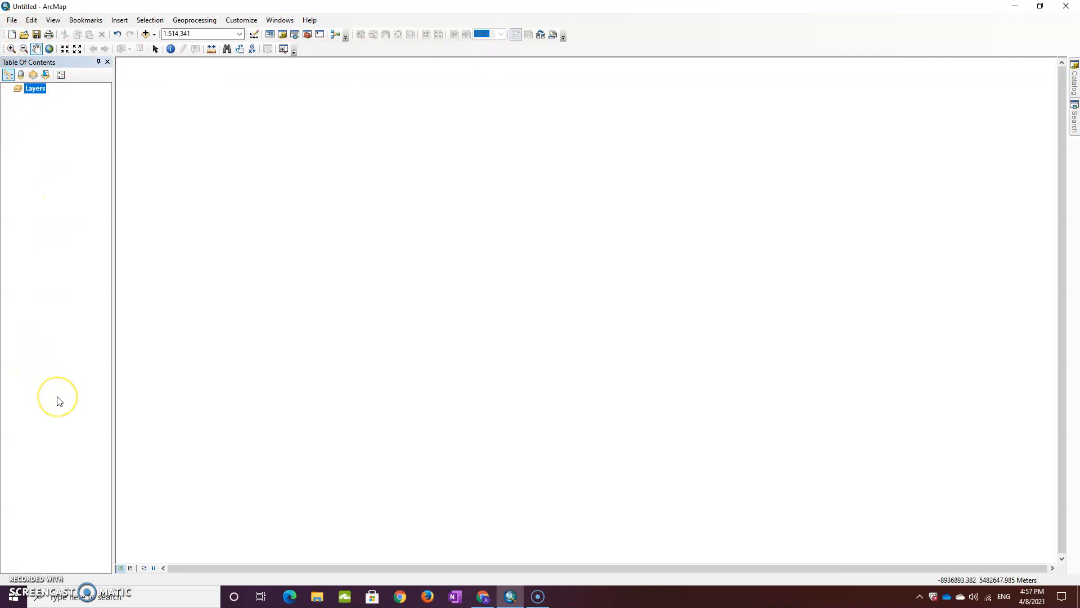
click(145, 35)
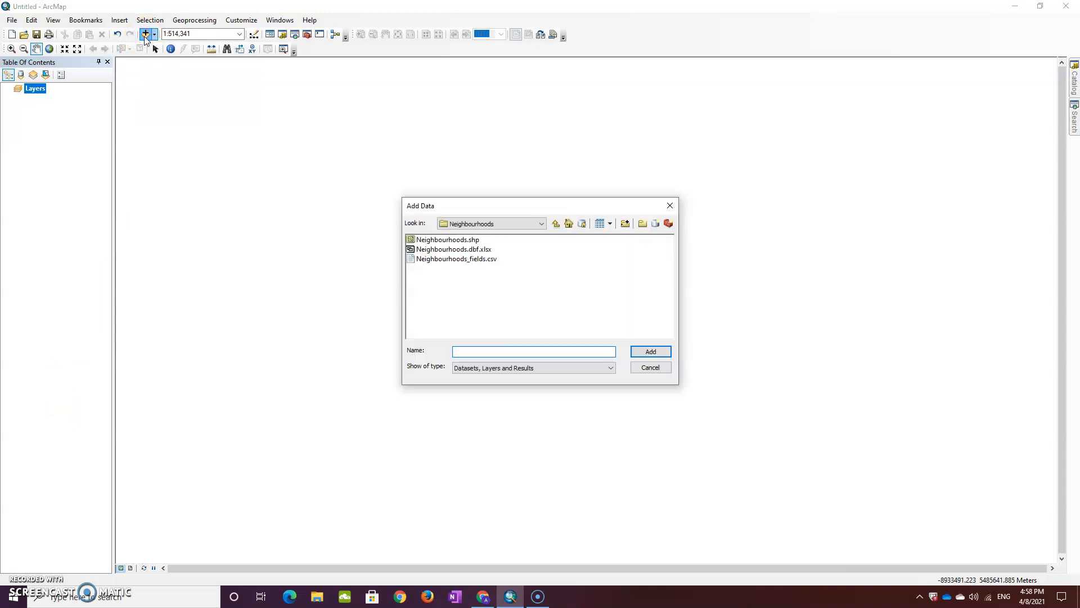
click(523, 222)
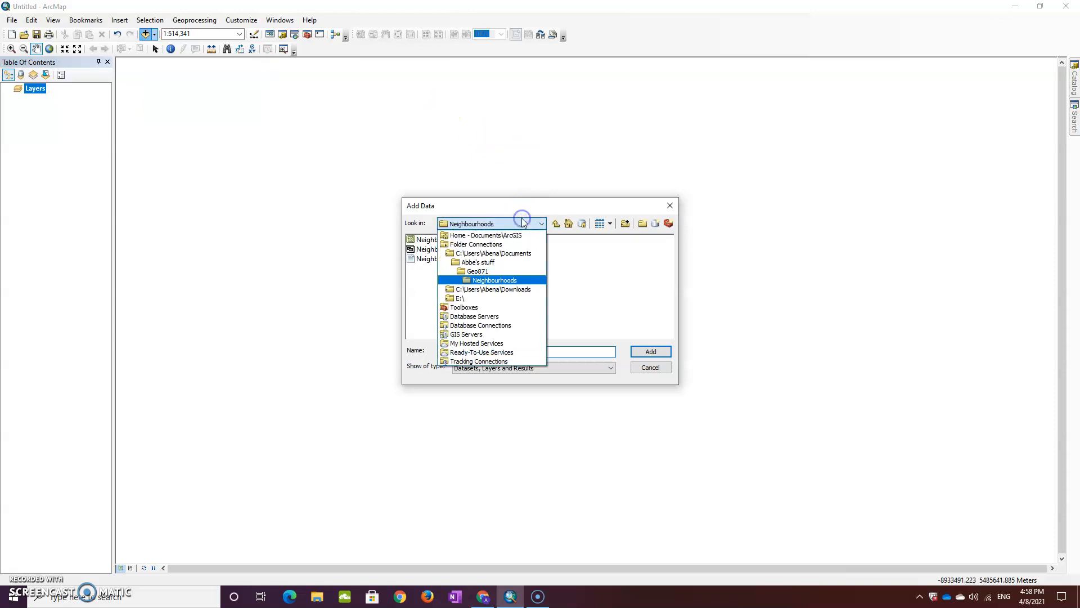
click(504, 272)
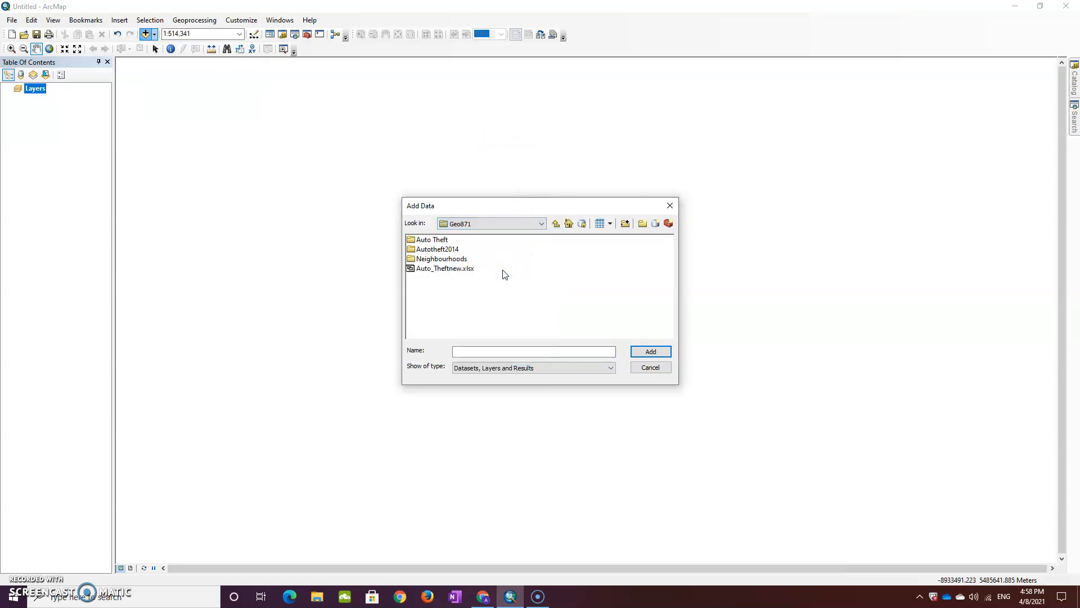
double_click(445, 241)
click(444, 240)
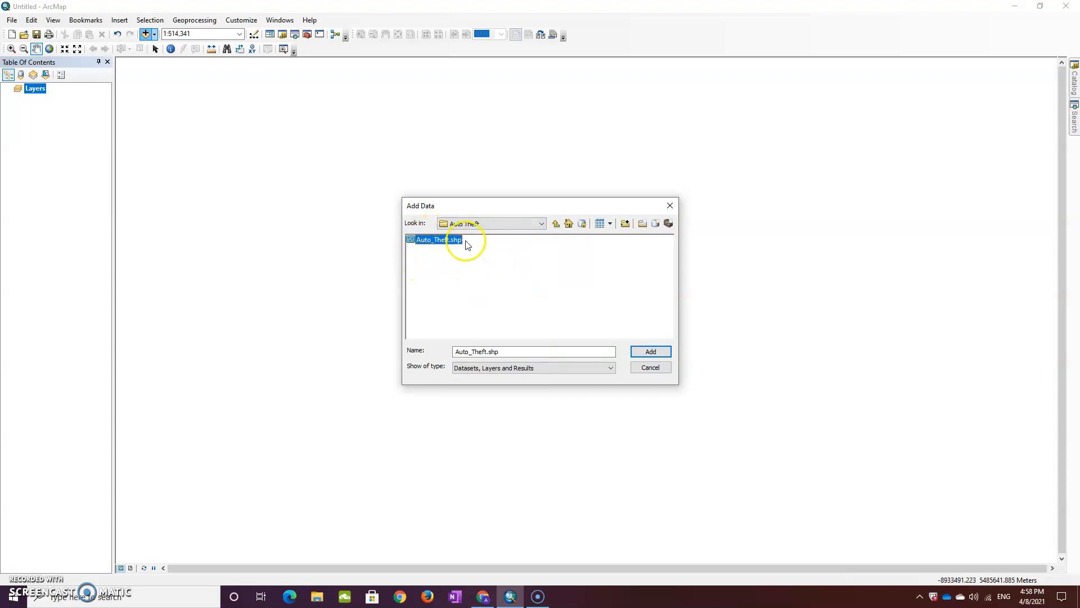
click(651, 351)
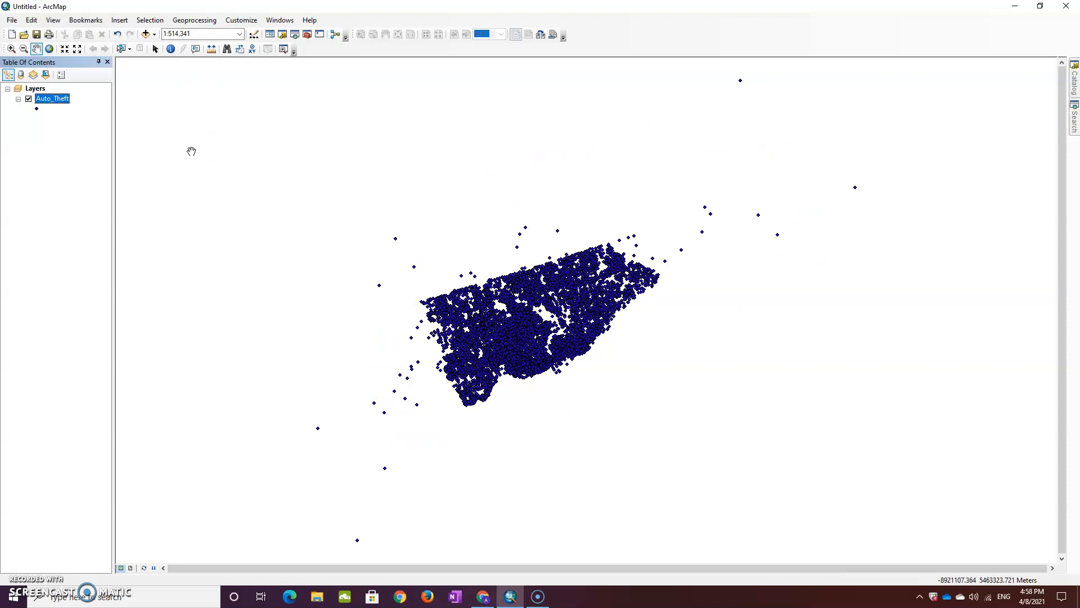
Add the Neighbourhoods.shp shapefile from the Neighbourhoods folder inside Geo871 to the map
click(148, 35)
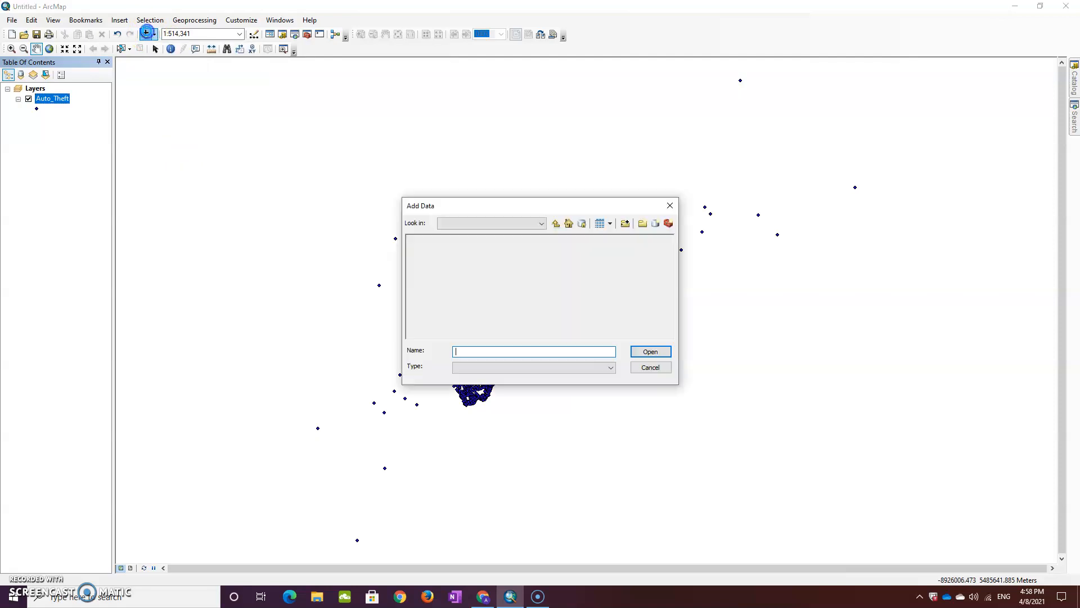
click(472, 225)
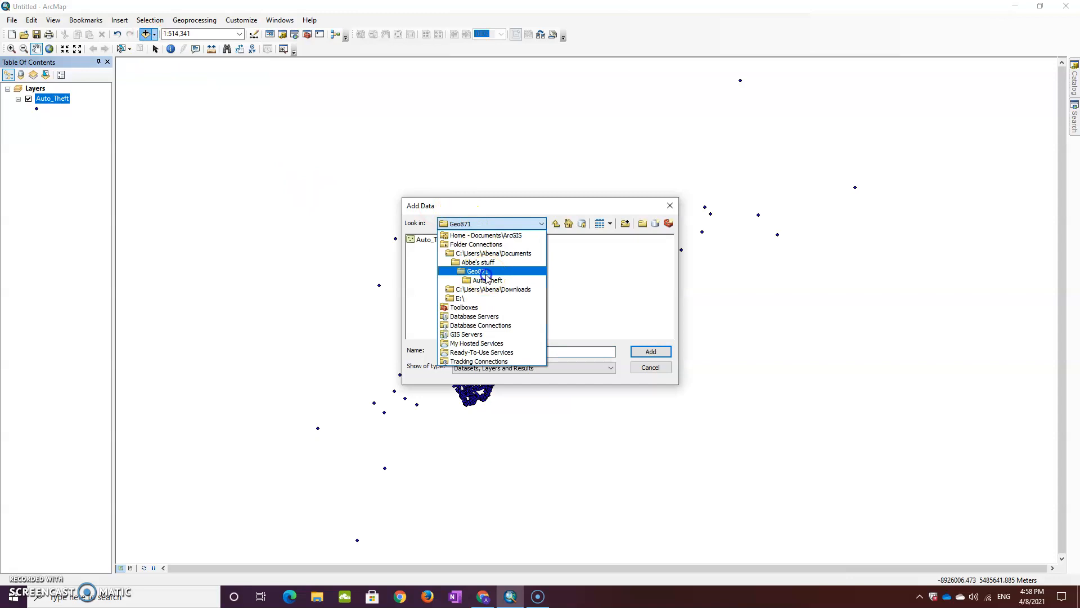
click(485, 272)
double_click(466, 250)
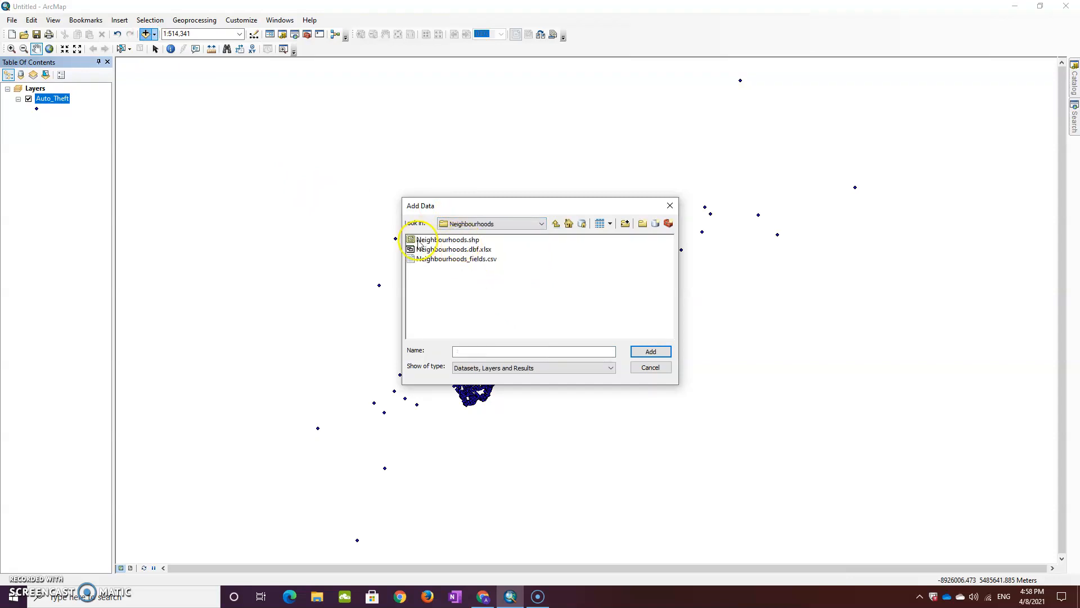
click(472, 241)
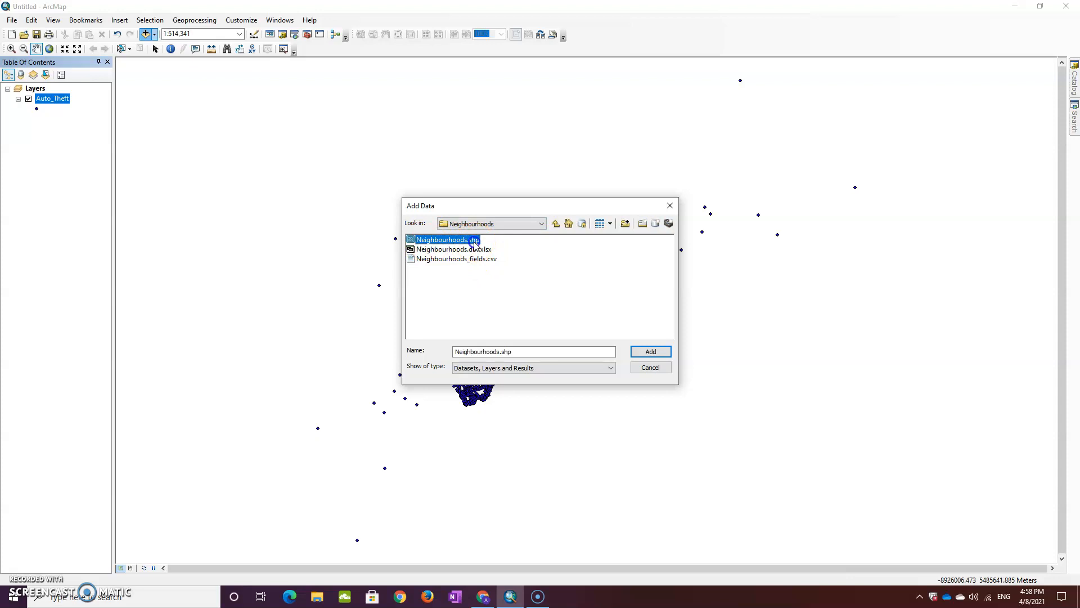
click(647, 353)
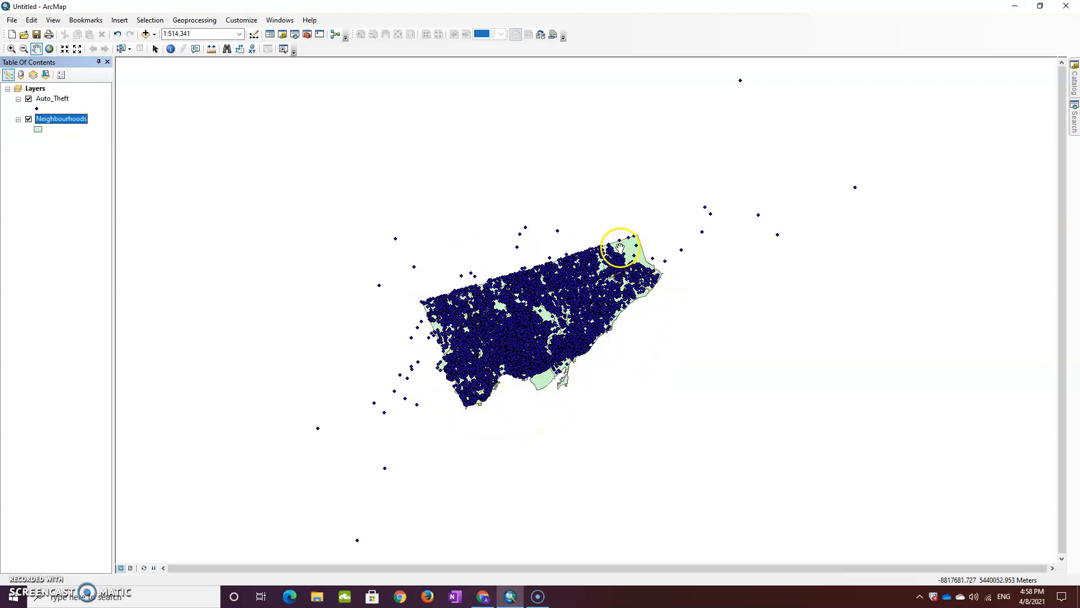
Recolour the Auto_Theft point symbols red and the Neighbourhoods polygon fill purple
right_click(36, 109)
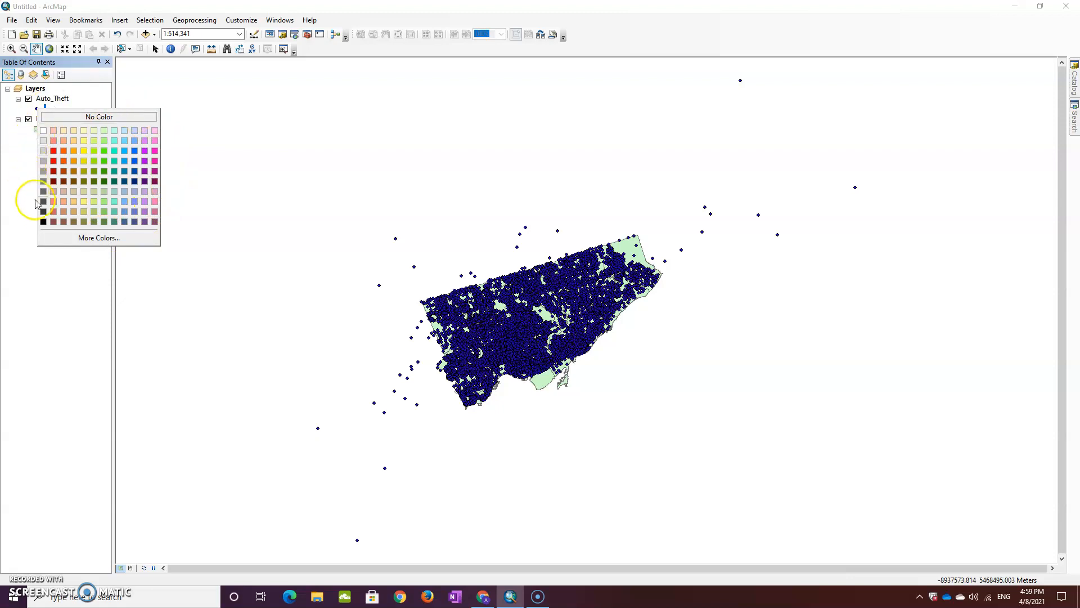
click(54, 152)
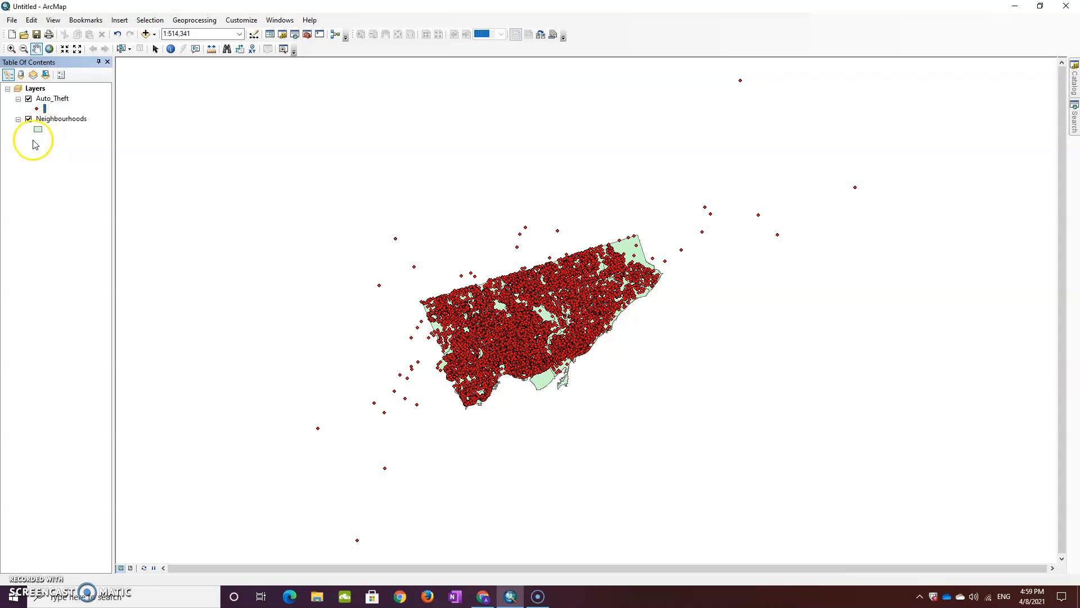
click(39, 131)
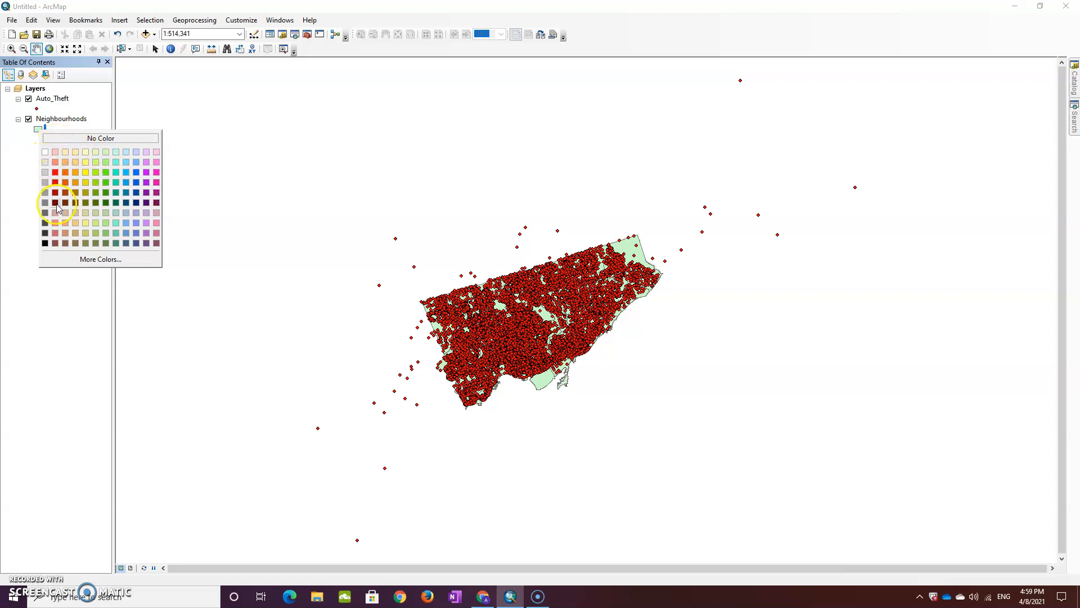
click(147, 172)
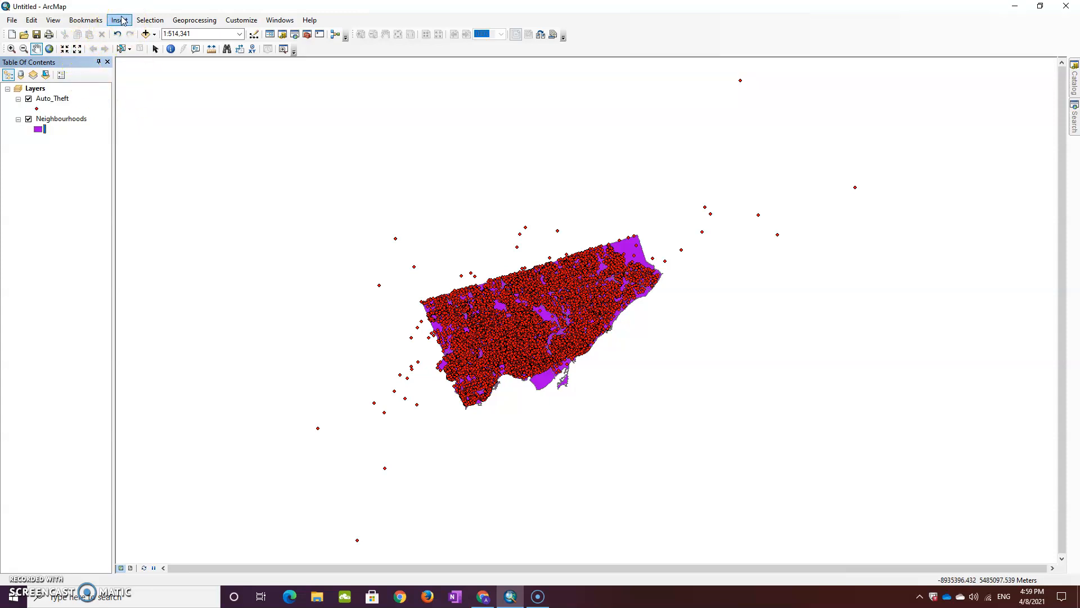
Show the map in Layout View and set the paper orientation to Landscape
click(58, 25)
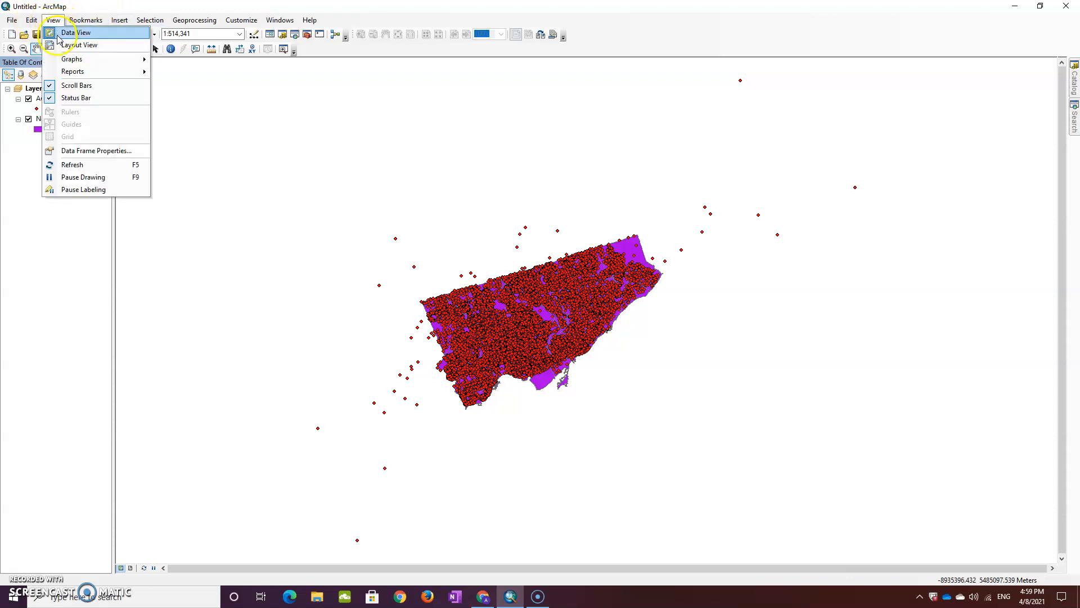
click(63, 47)
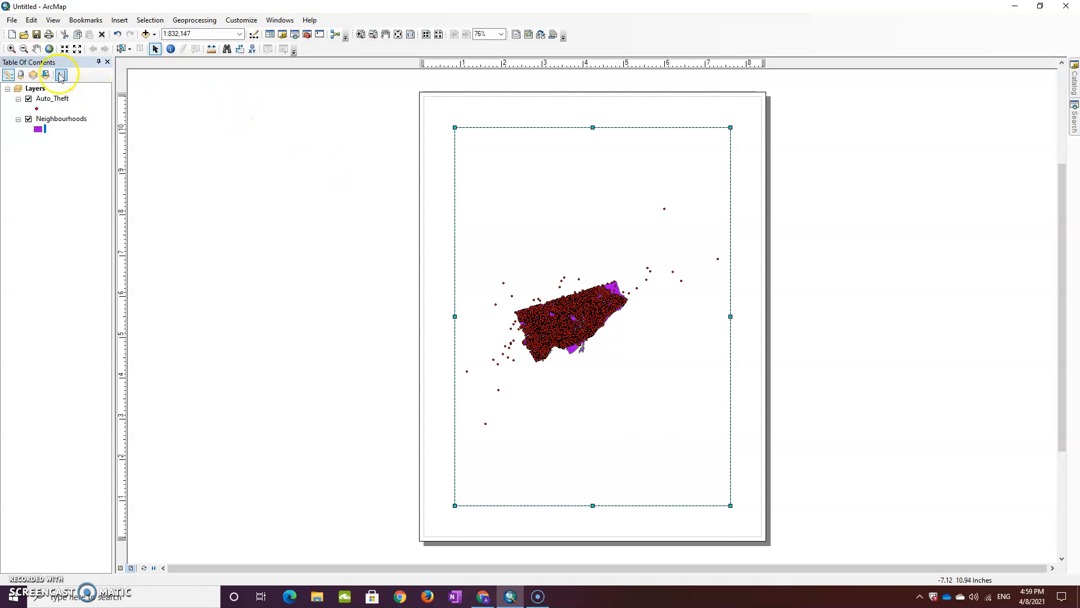
click(13, 21)
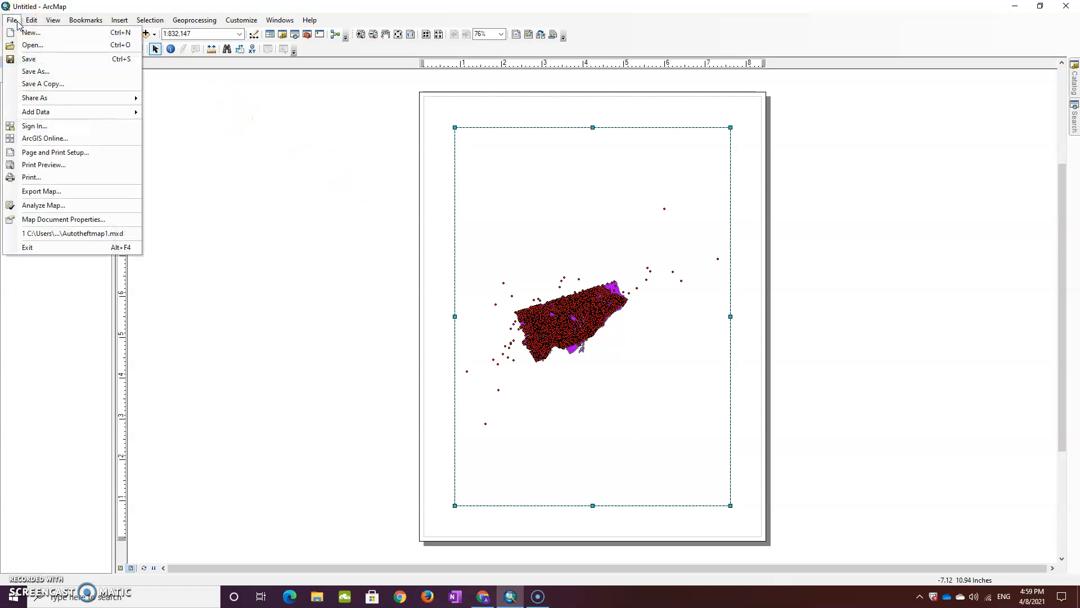
click(50, 152)
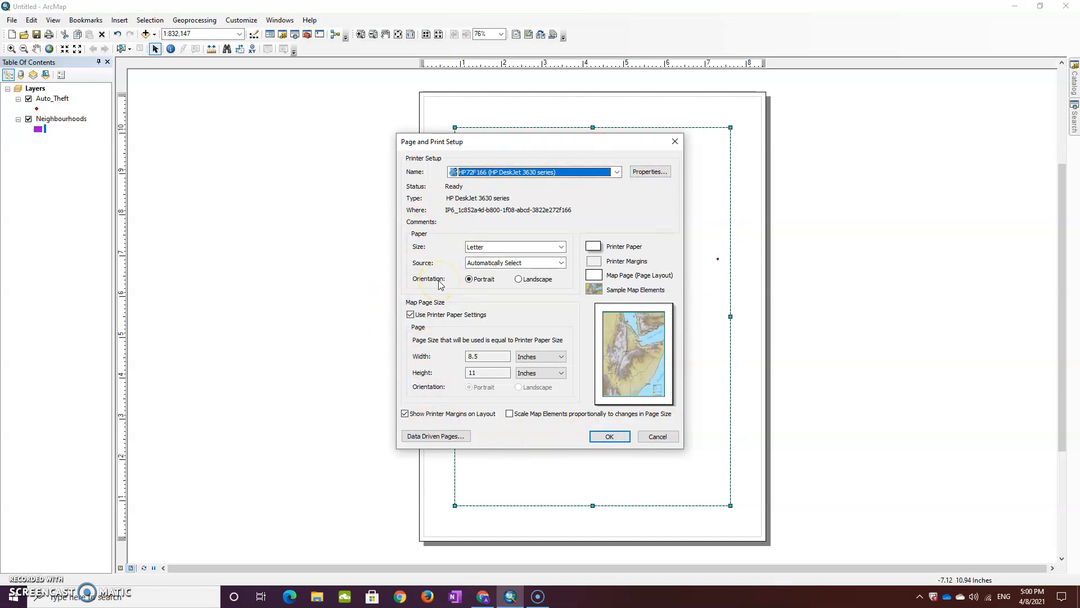
click(519, 280)
click(611, 438)
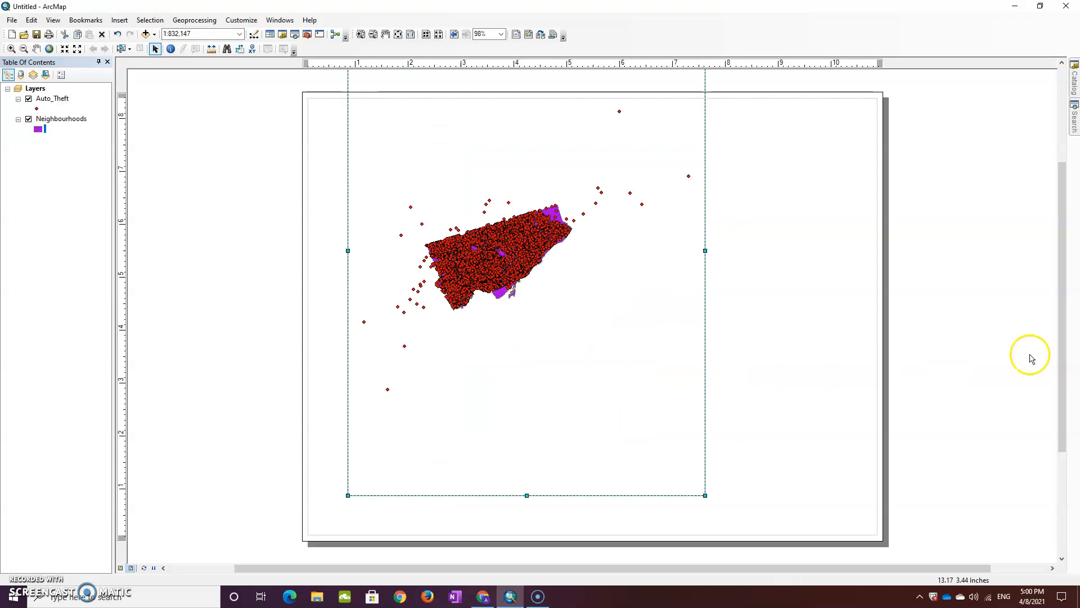
Resize the data frame so its edges follow the printer margins of the landscape page
drag(1067, 325, 1061, 263)
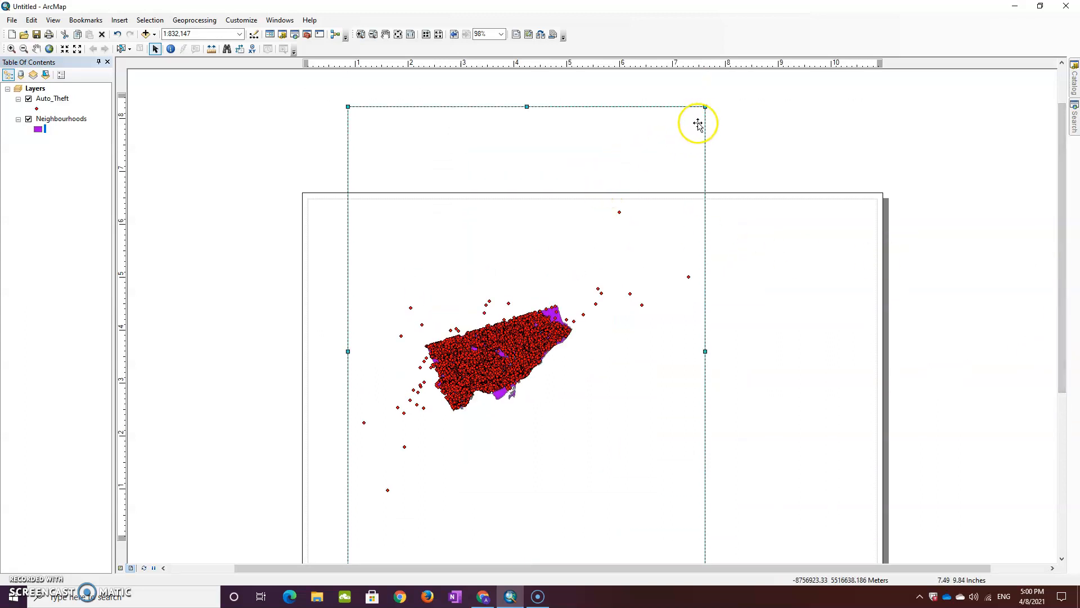
drag(705, 107, 875, 199)
drag(347, 202, 310, 201)
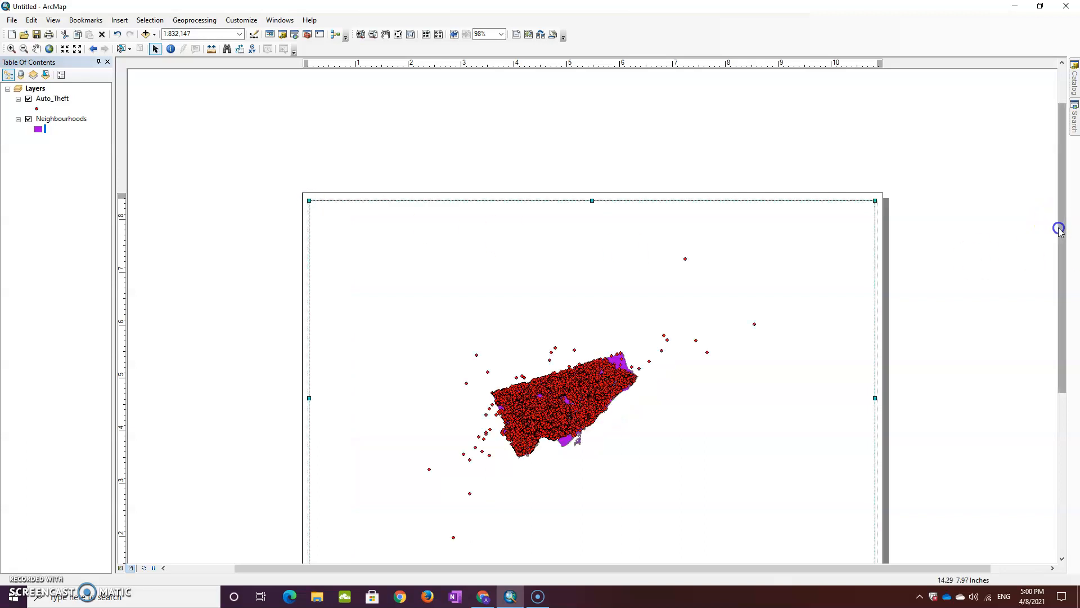
drag(1060, 239, 1052, 368)
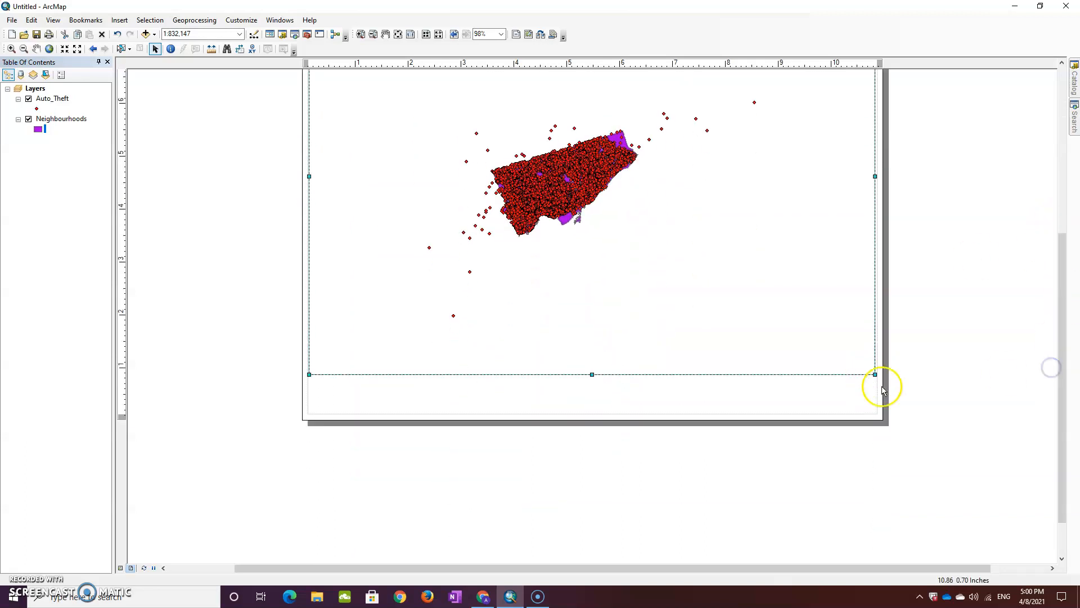
click(867, 398)
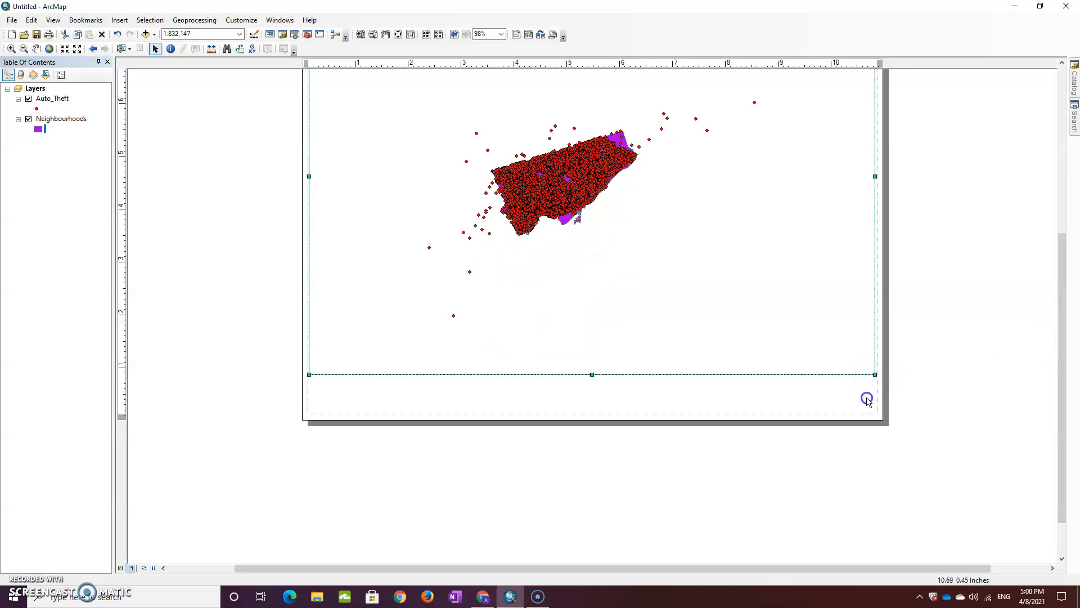
drag(874, 409, 876, 416)
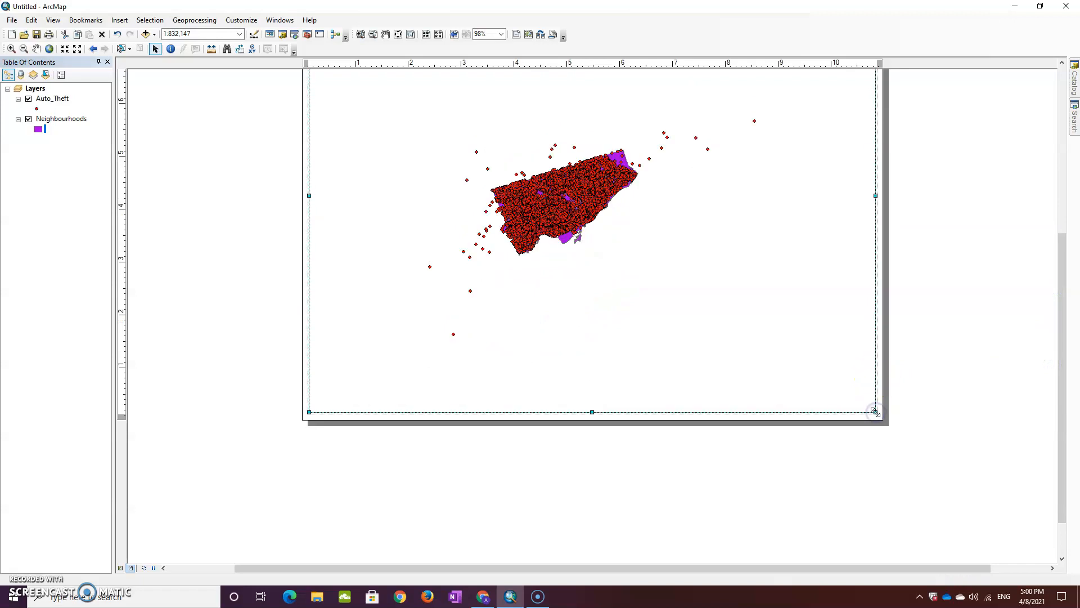
drag(1059, 414, 1064, 338)
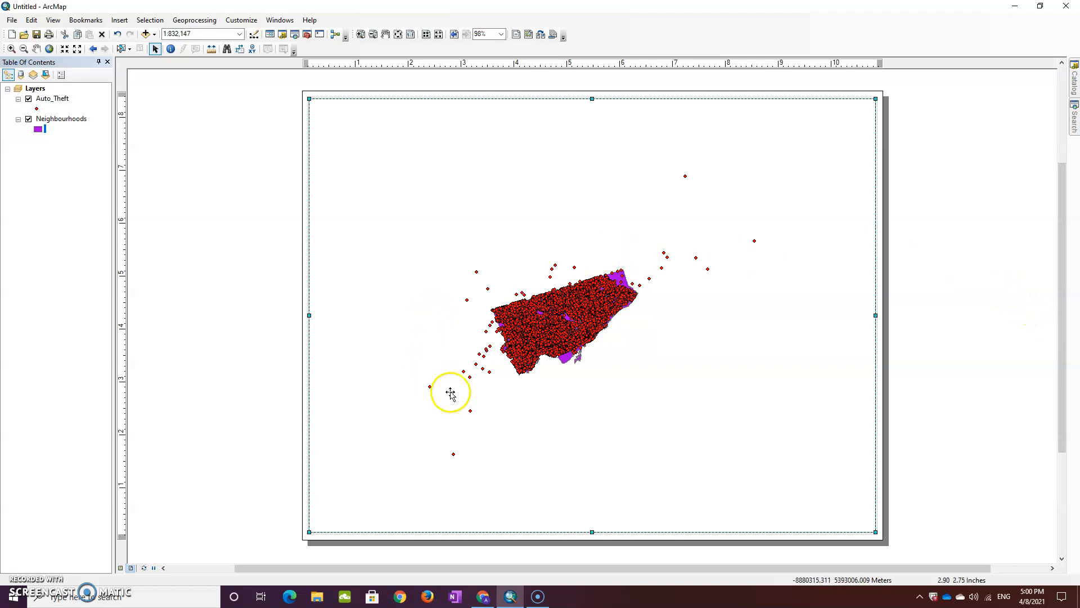
Set the map scale to 1:250,000 and pan the map to centre the whole city in the data frame
click(240, 35)
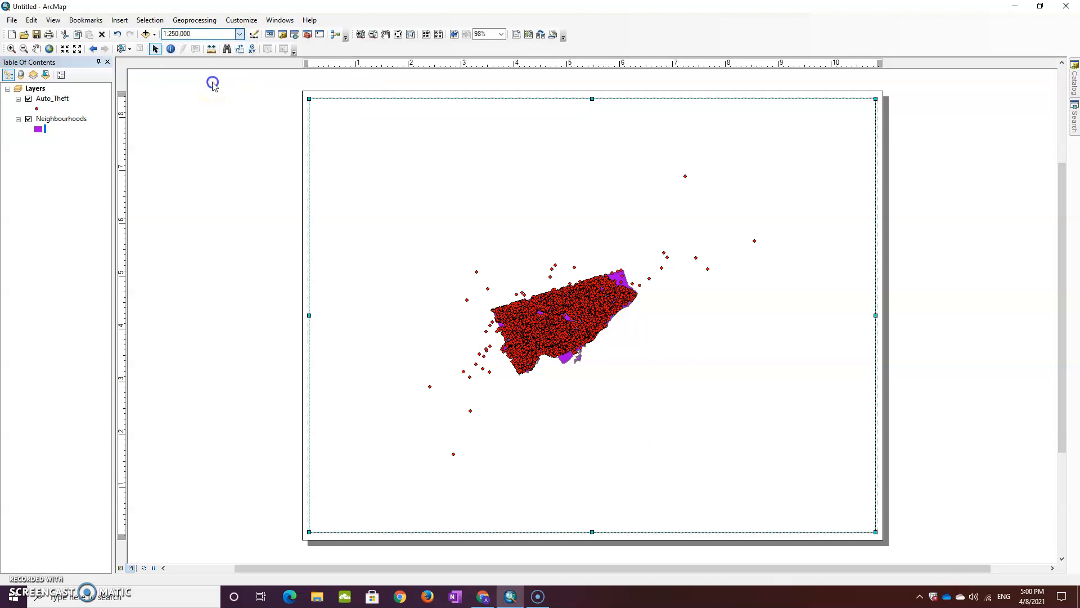
click(213, 84)
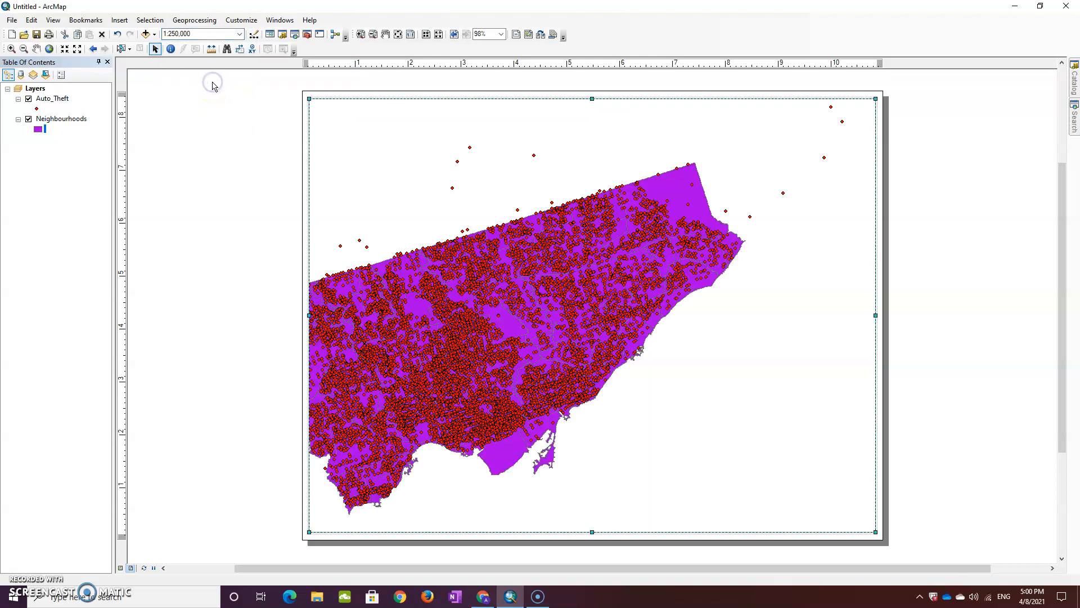
click(35, 49)
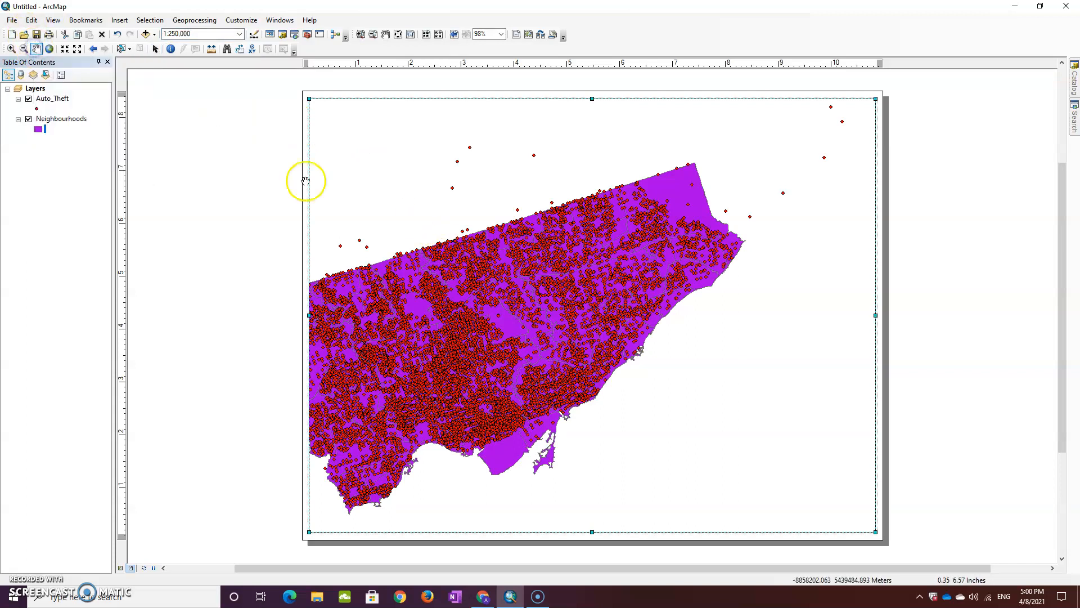
drag(457, 326, 536, 326)
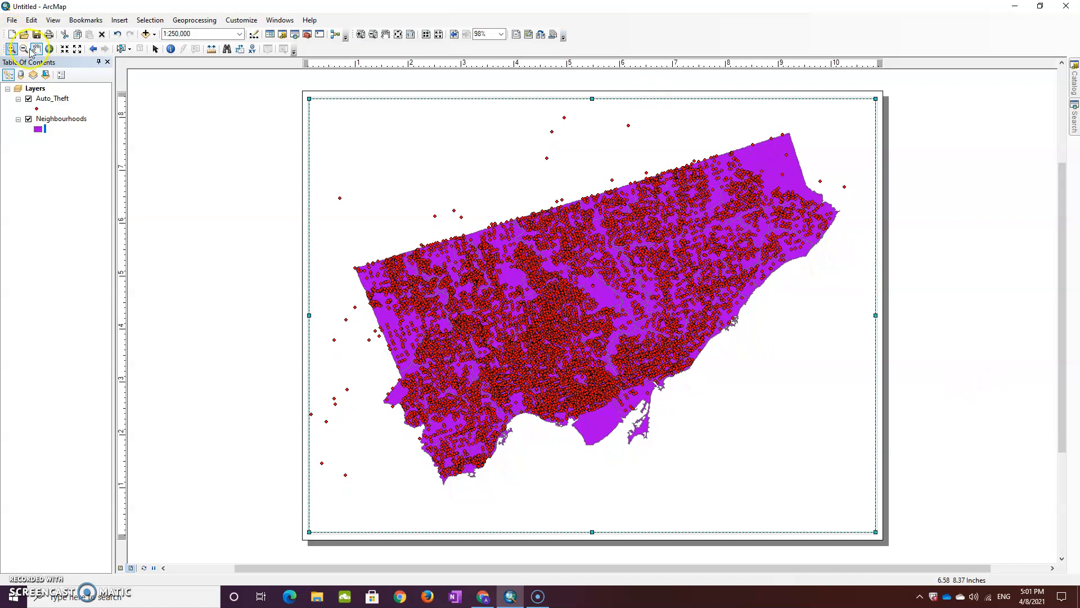
click(156, 49)
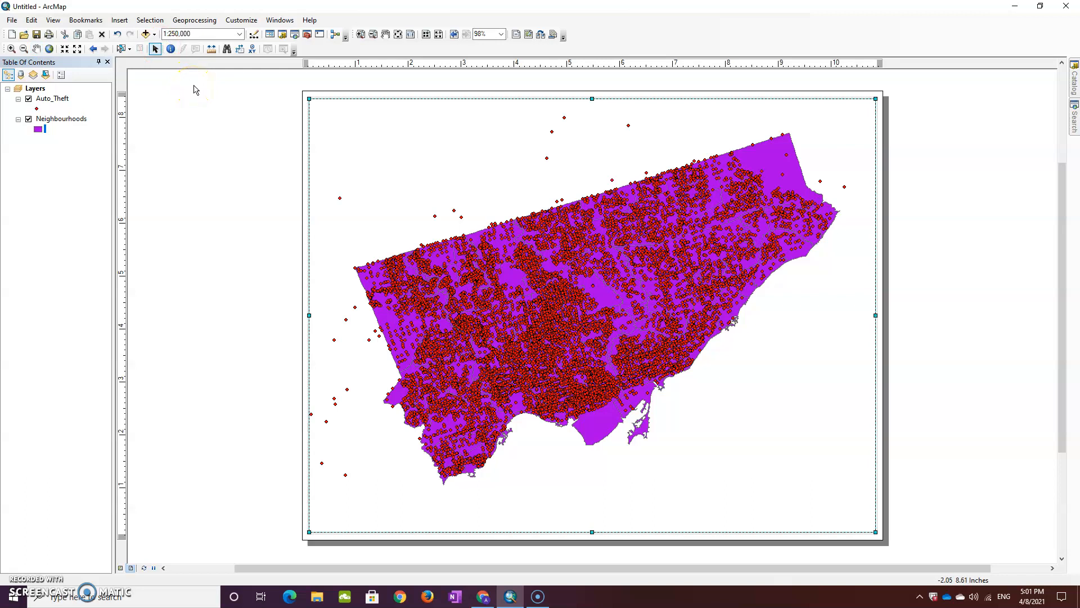
Insert the map title "Auto Thefts in the City of Toronto,2019" and move it to the top centre of the data frame
click(120, 22)
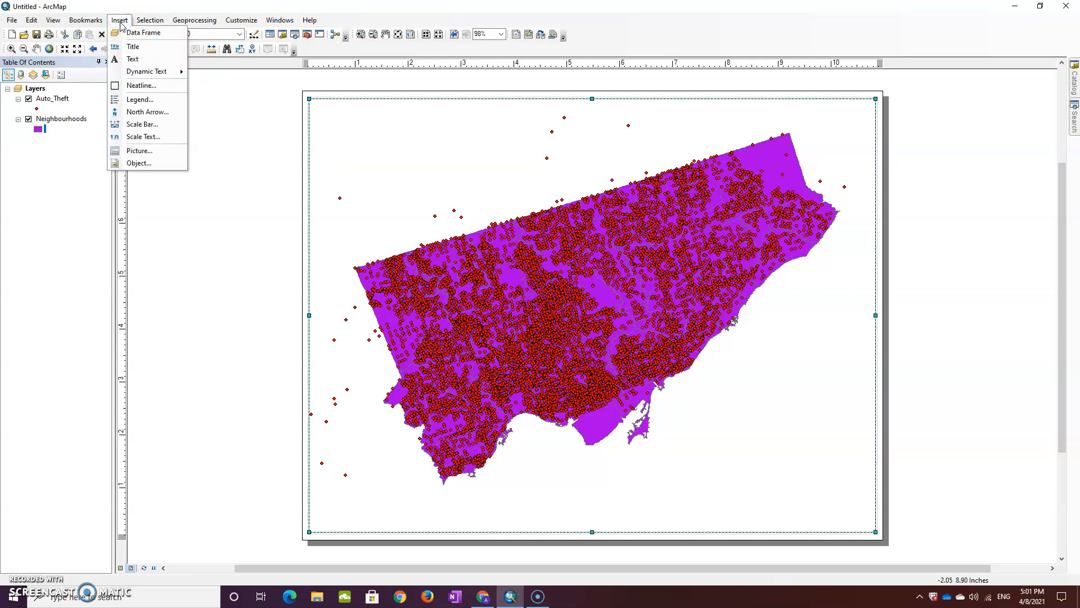
click(138, 47)
click(517, 294)
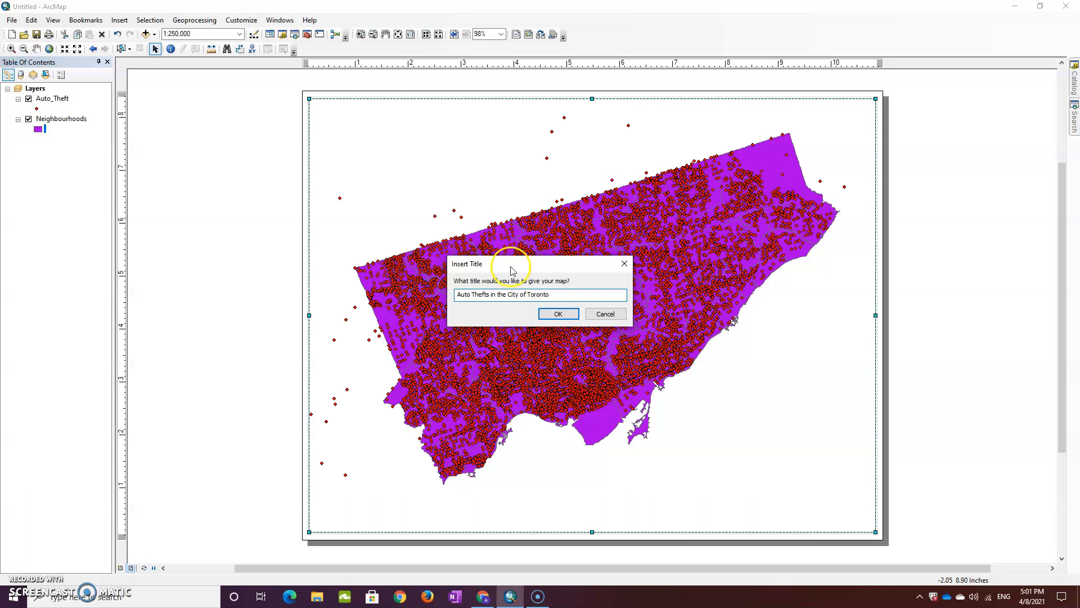
drag(457, 294, 547, 291)
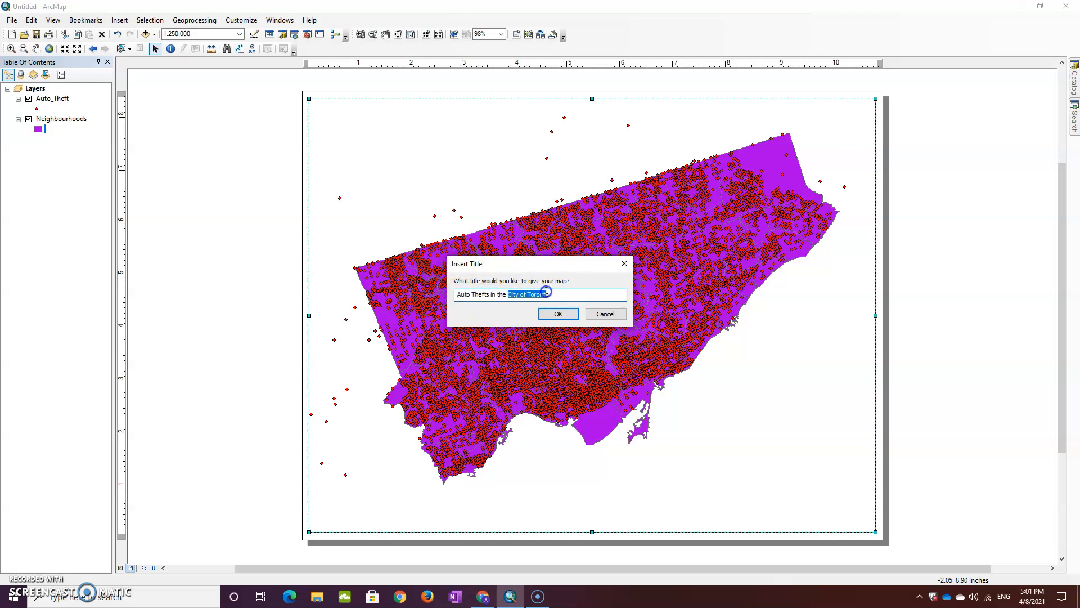
click(555, 293)
click(552, 294)
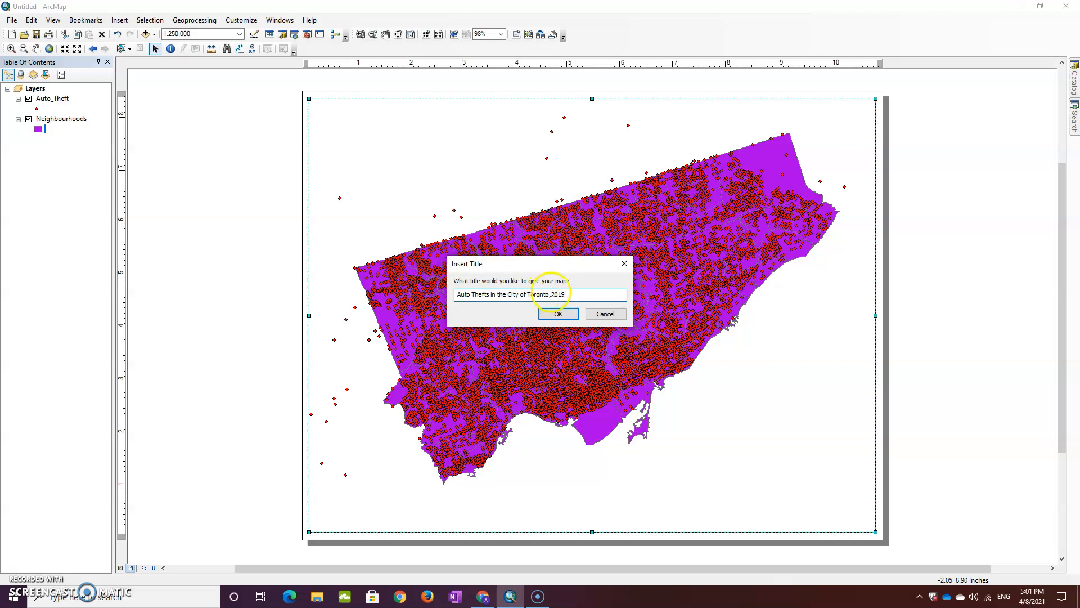
click(575, 295)
click(554, 292)
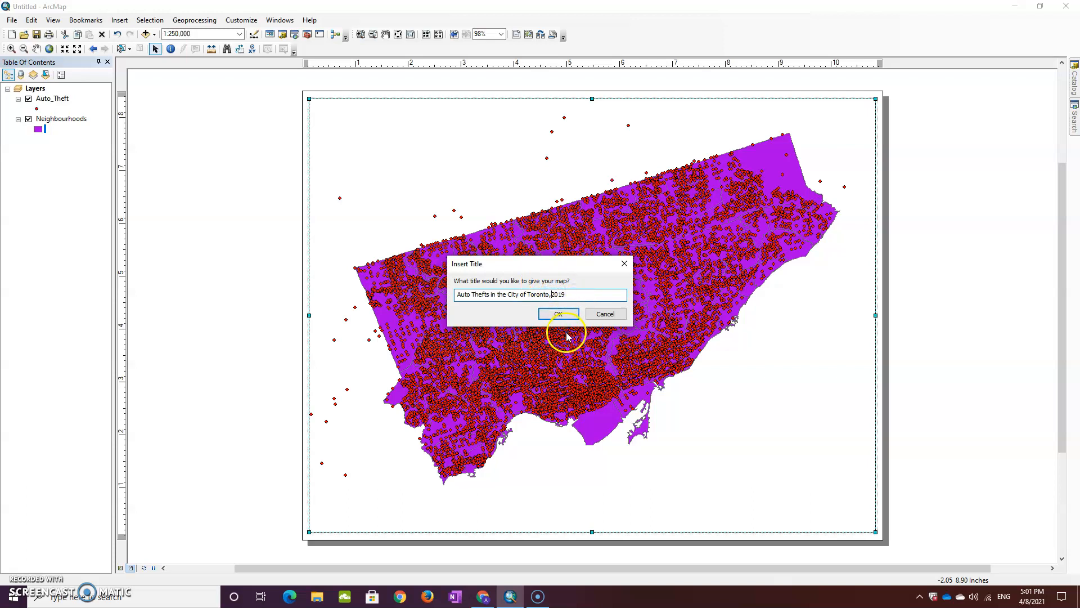
click(562, 315)
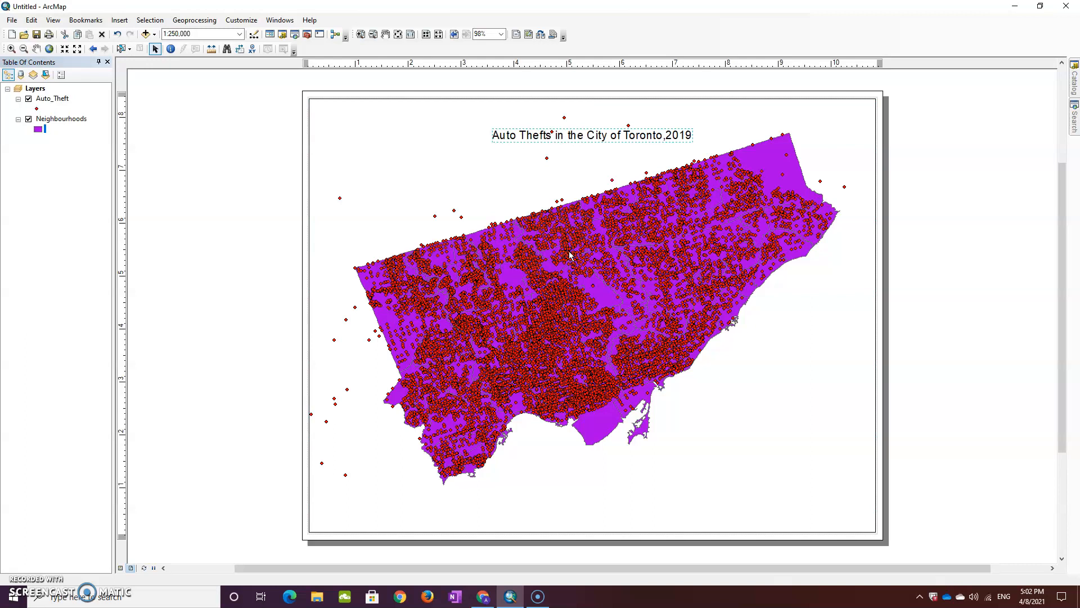
drag(609, 132, 599, 115)
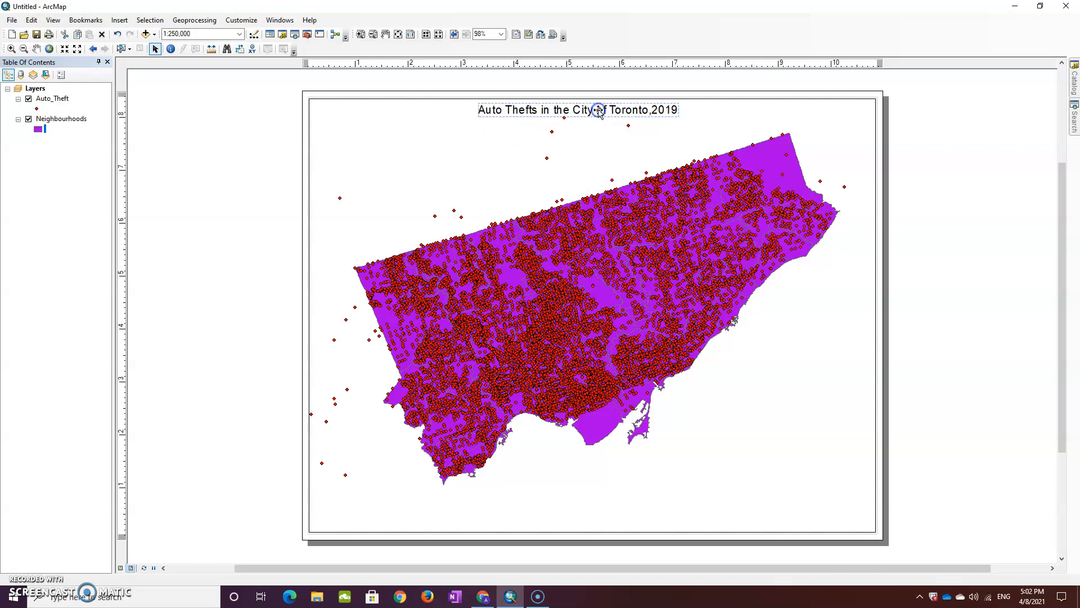
click(572, 137)
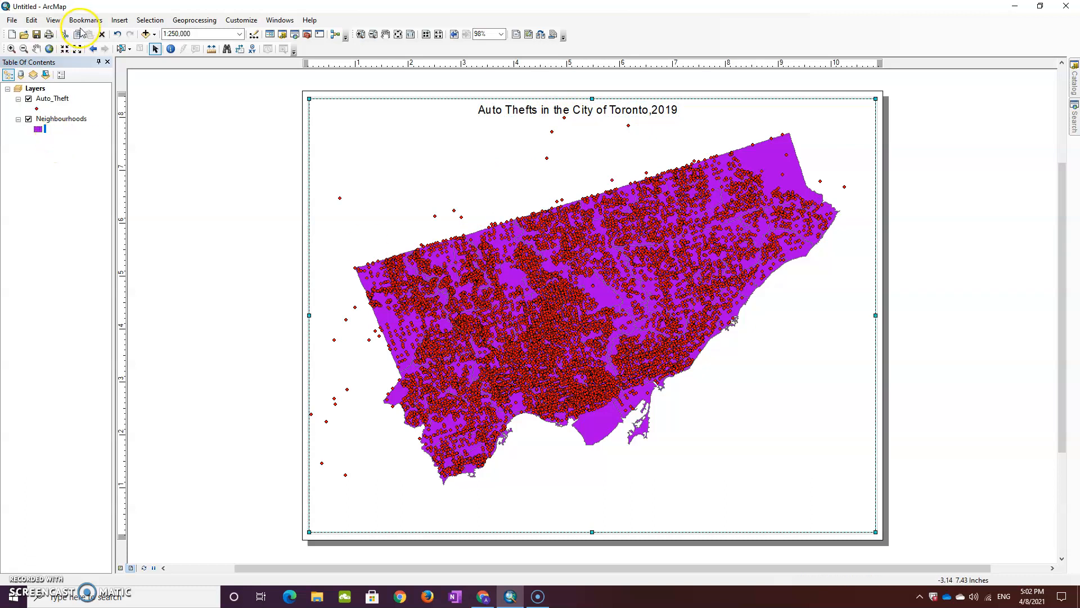
Insert a four-pointed star north arrow and place it in the empty upper-left area of the map page
click(116, 21)
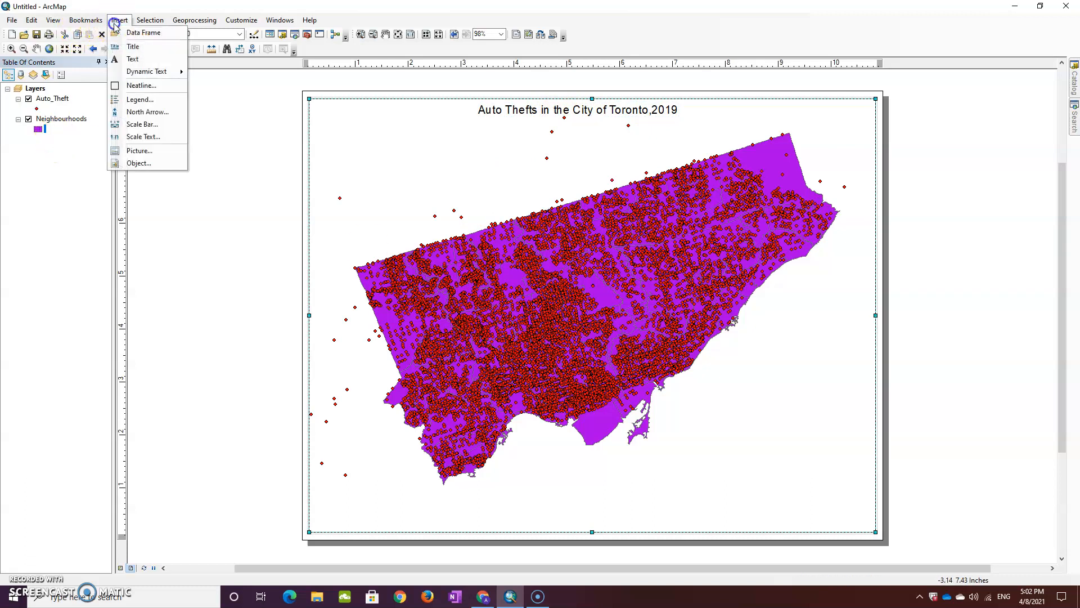
click(147, 110)
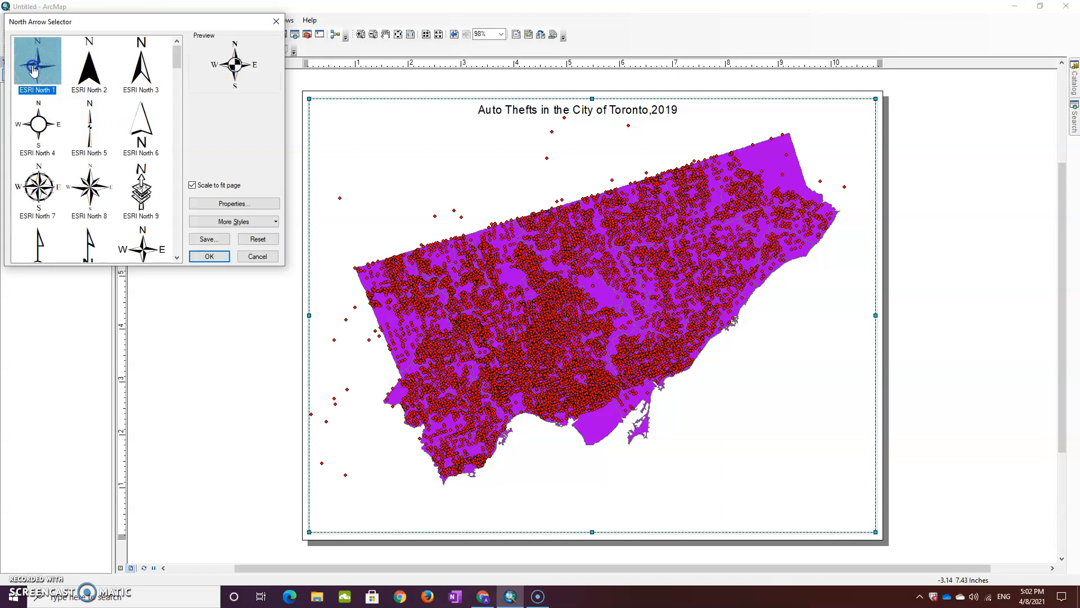
scroll(156, 218, down, 3)
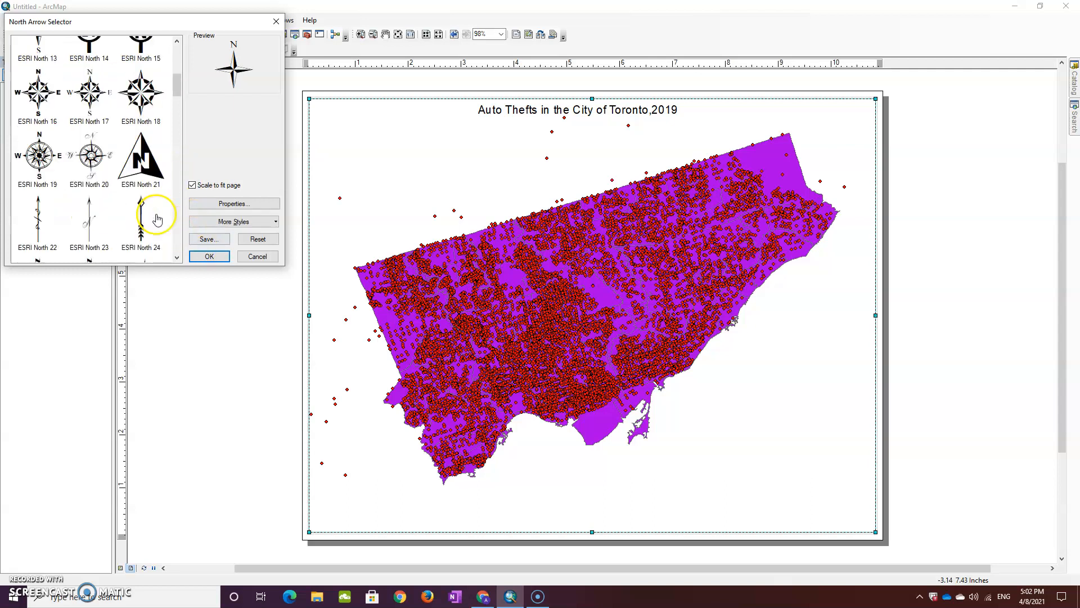
click(209, 255)
drag(386, 313, 369, 155)
click(403, 174)
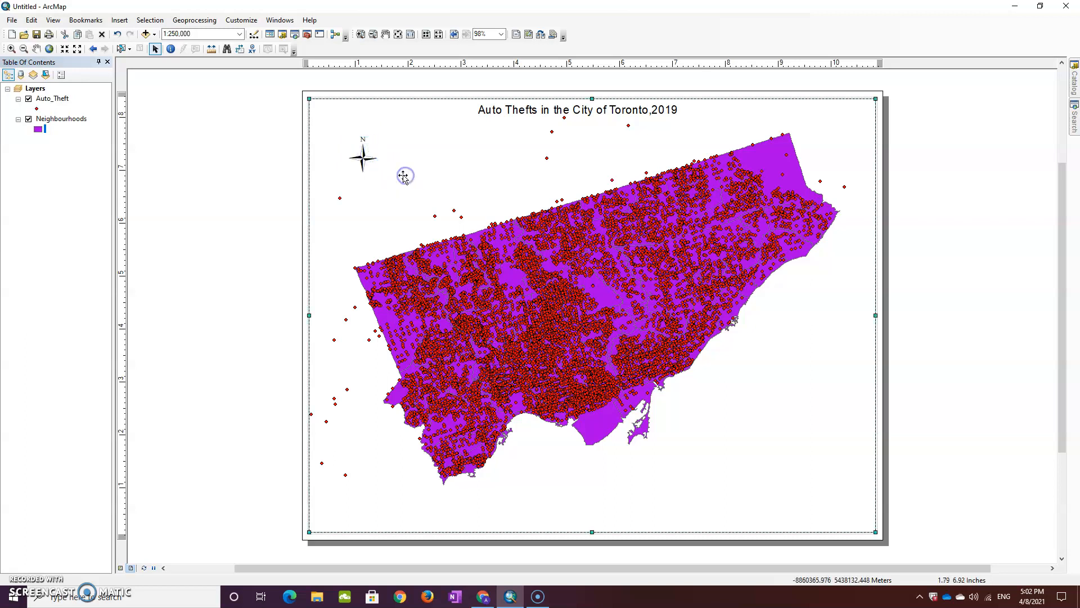
Start a legend that includes the Auto_Theft and Neighbourhoods layers and title it "Auto Thefts in Toronto"
click(119, 19)
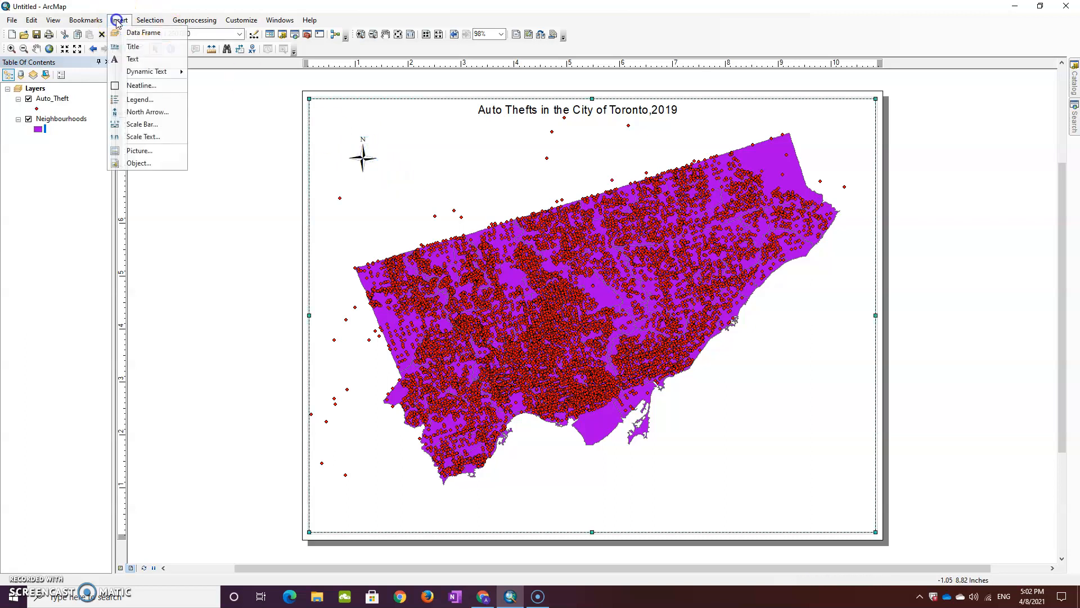
click(153, 101)
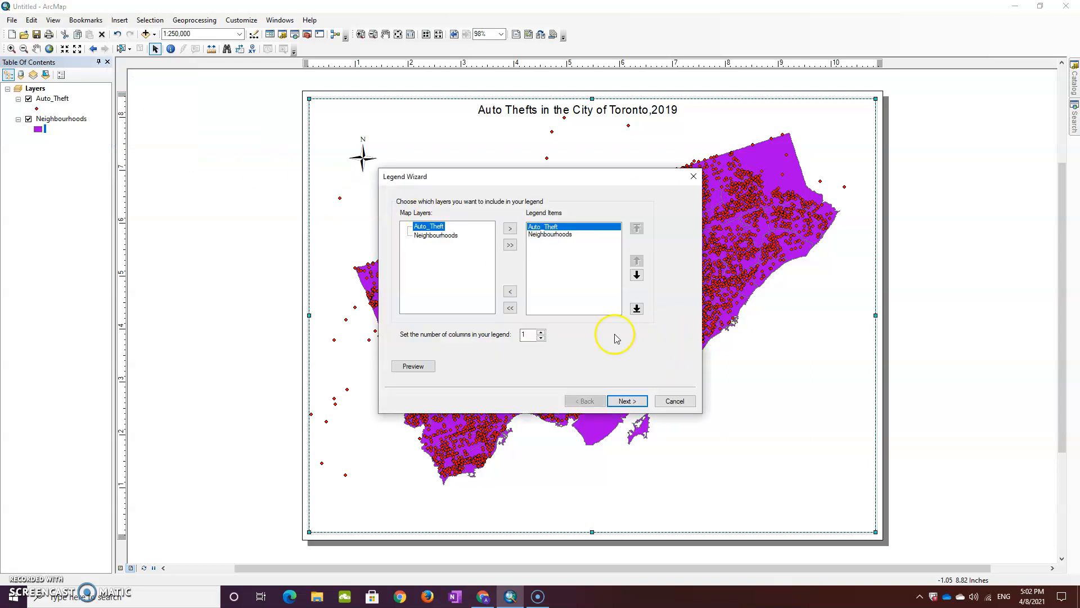
click(552, 241)
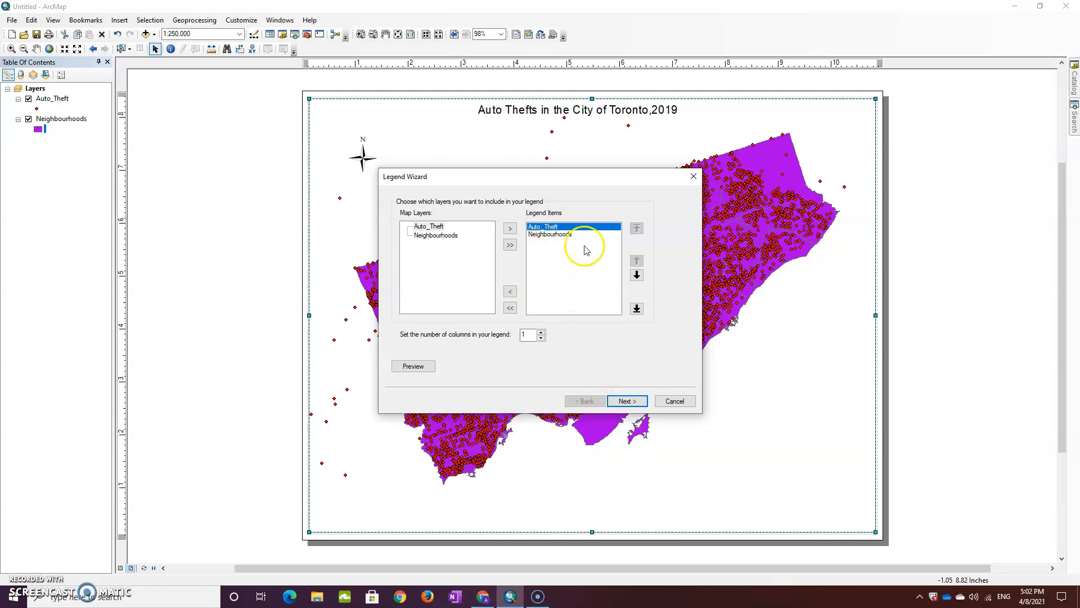
click(625, 402)
click(491, 228)
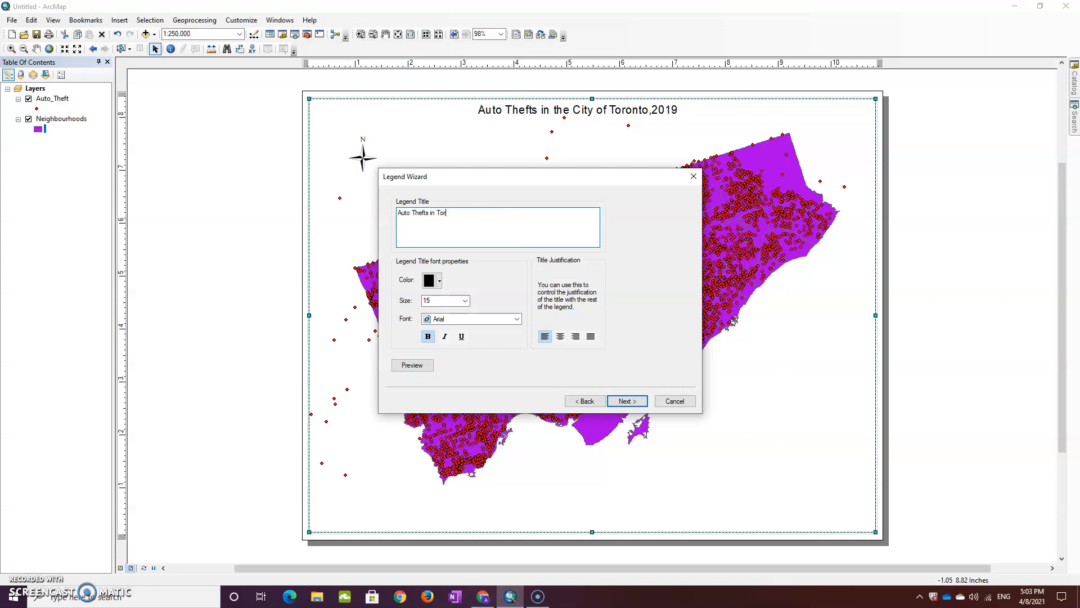
text(onto)
click(625, 401)
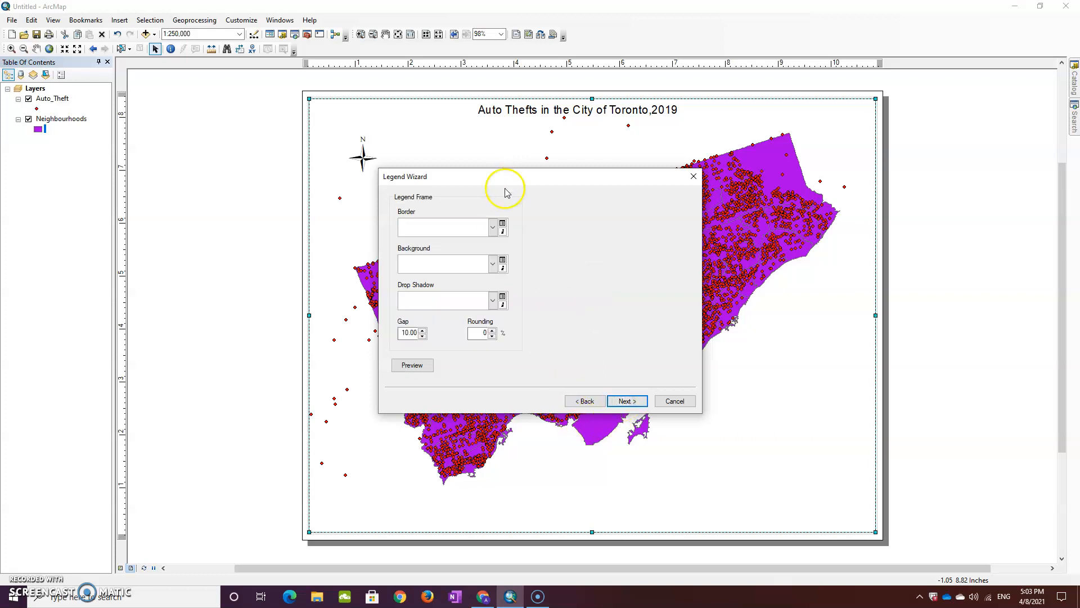
Give the legend a 0.5 Point border, finish it with default patches and spacing, and place it in the data frame's lower-right corner
click(494, 228)
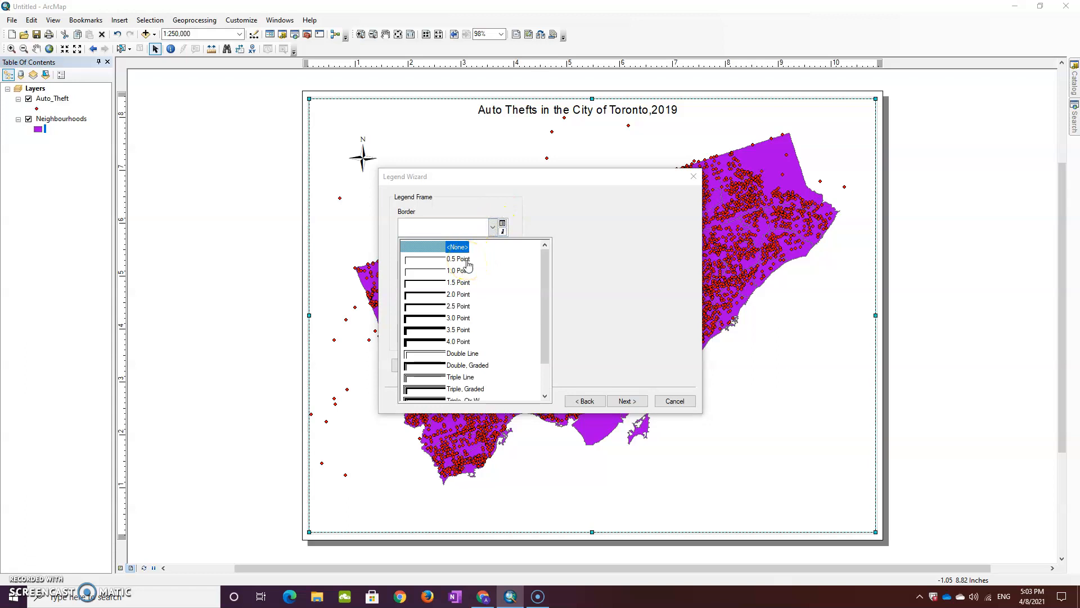
click(467, 260)
click(627, 401)
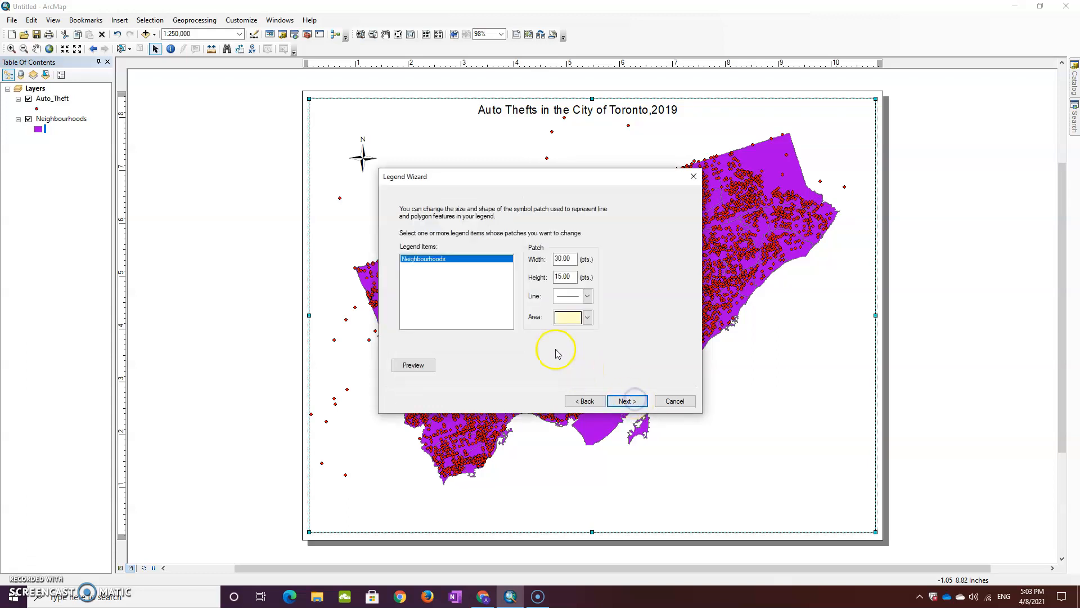
click(626, 401)
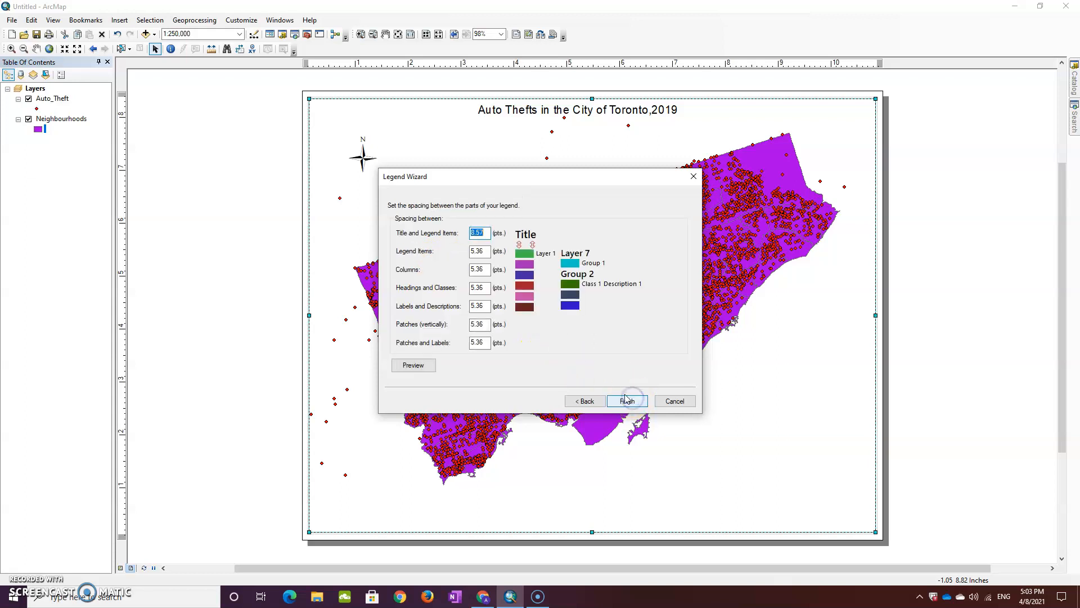
click(627, 400)
drag(480, 373, 759, 524)
click(724, 438)
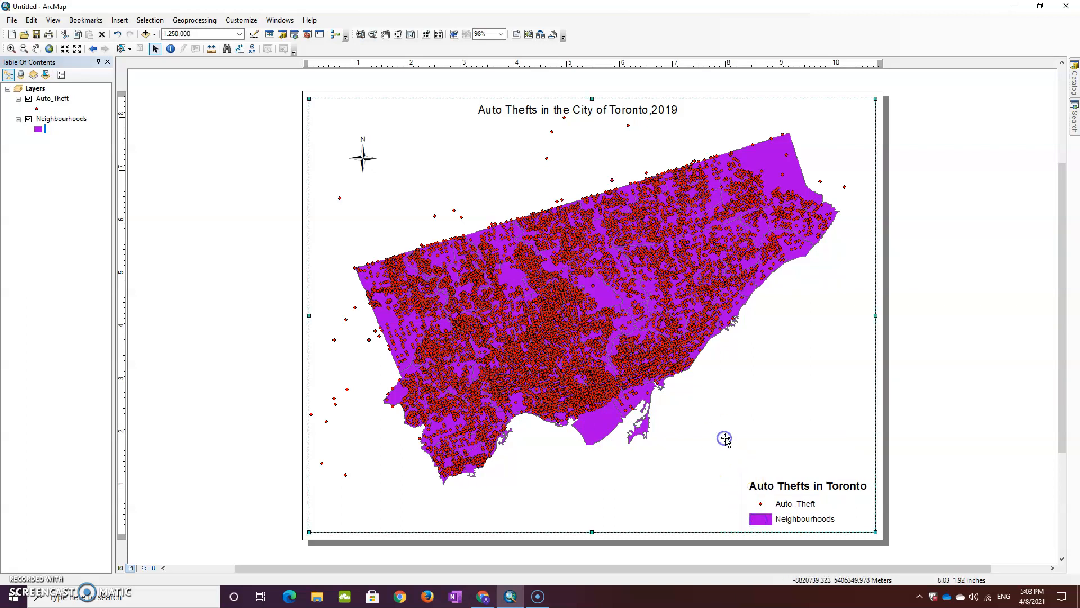
Rename the Auto_Theft layer as "Auto Thefts"
click(53, 99)
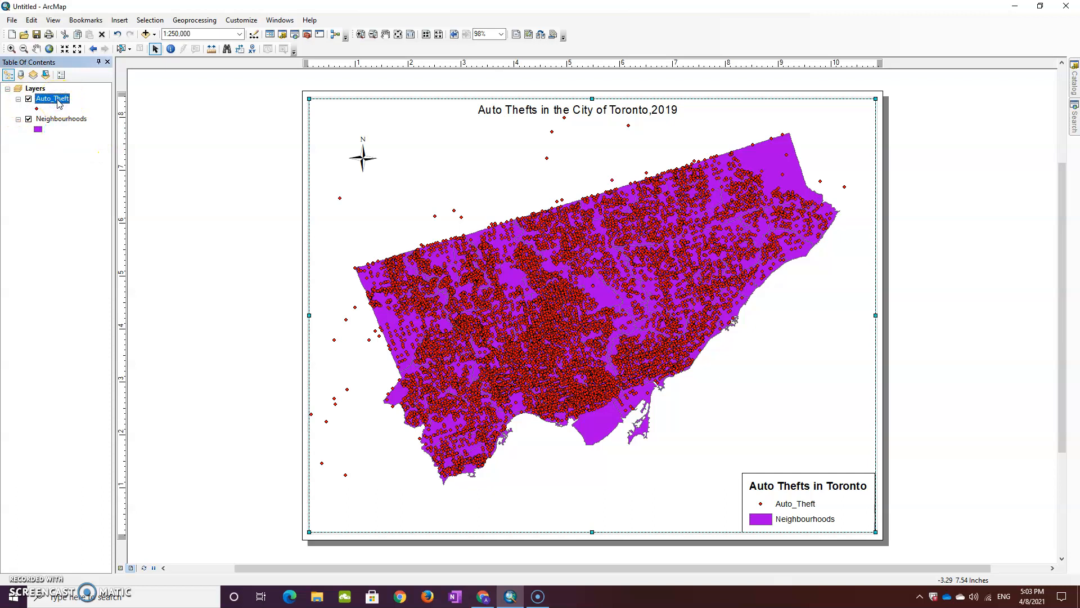
click(57, 100)
click(139, 128)
click(68, 98)
text(s)
key(Return)
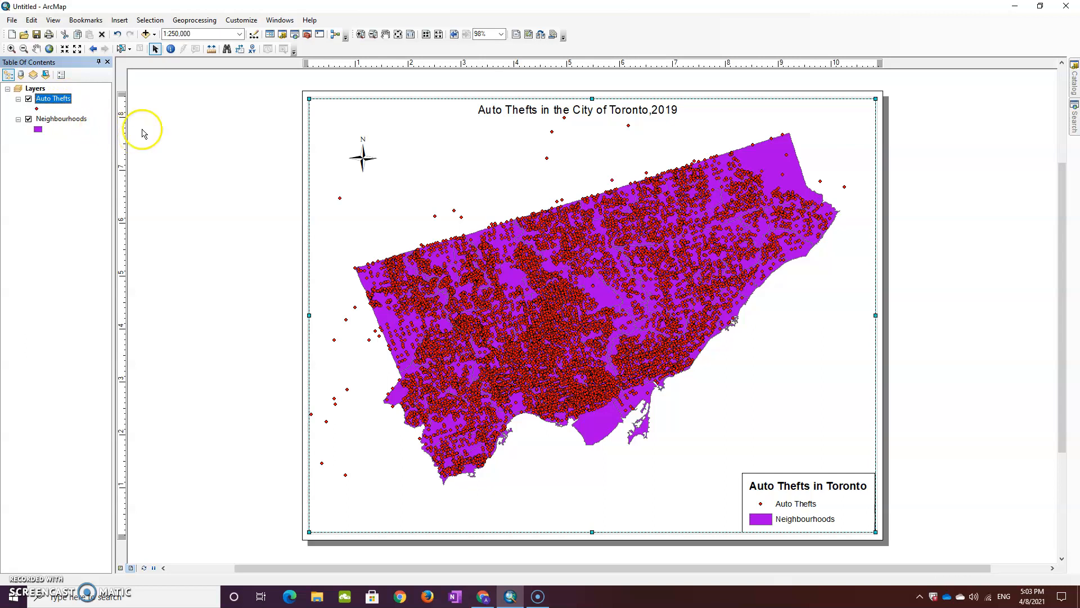
click(912, 397)
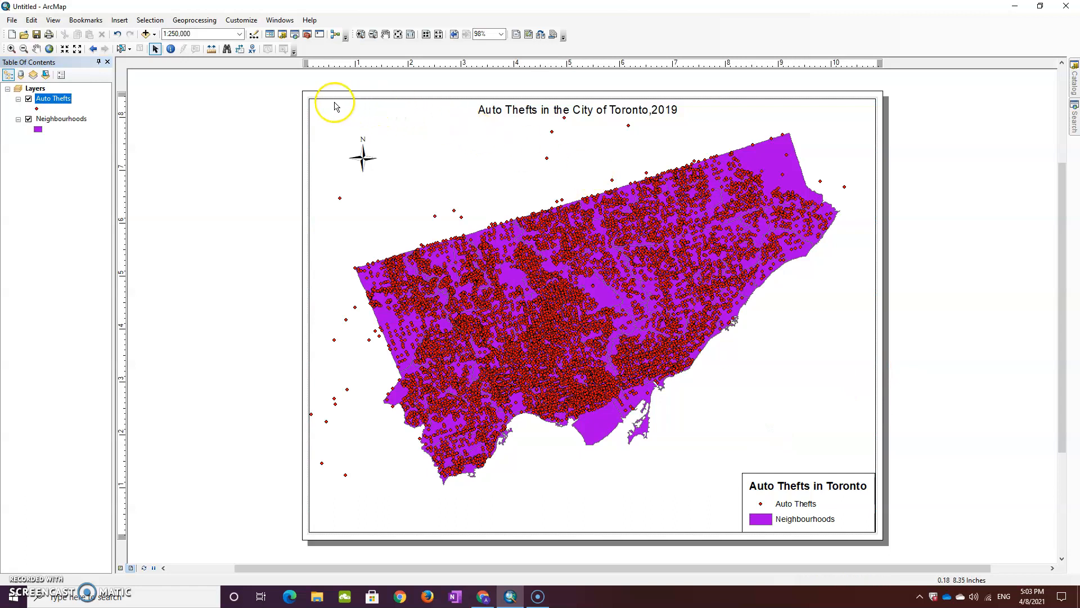
Insert a Scale Line 1 scale bar and place it at the bottom centre of the map, beside the legend
click(120, 22)
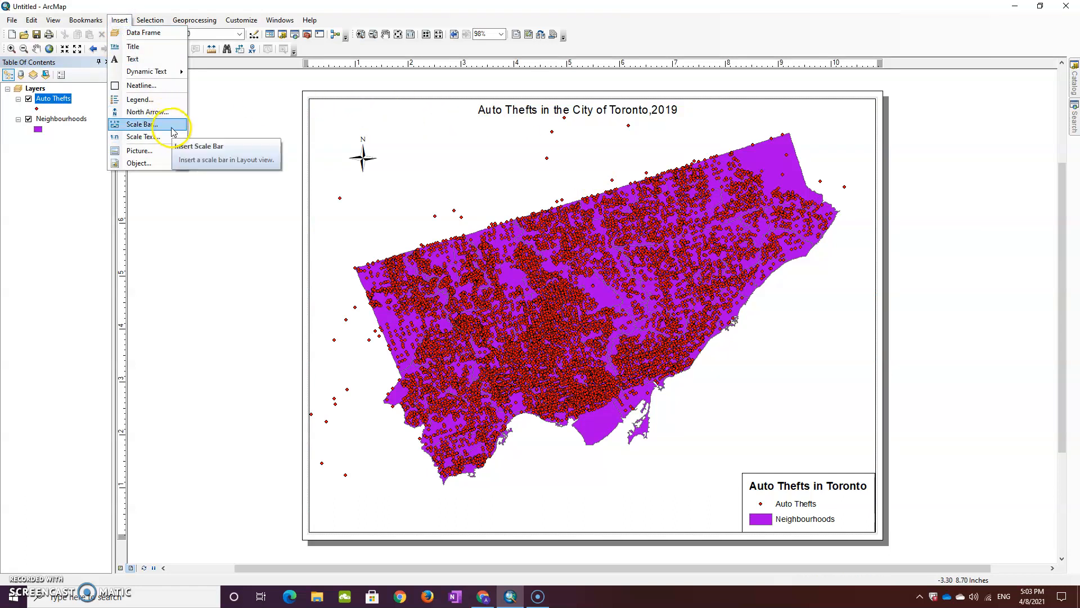
click(141, 125)
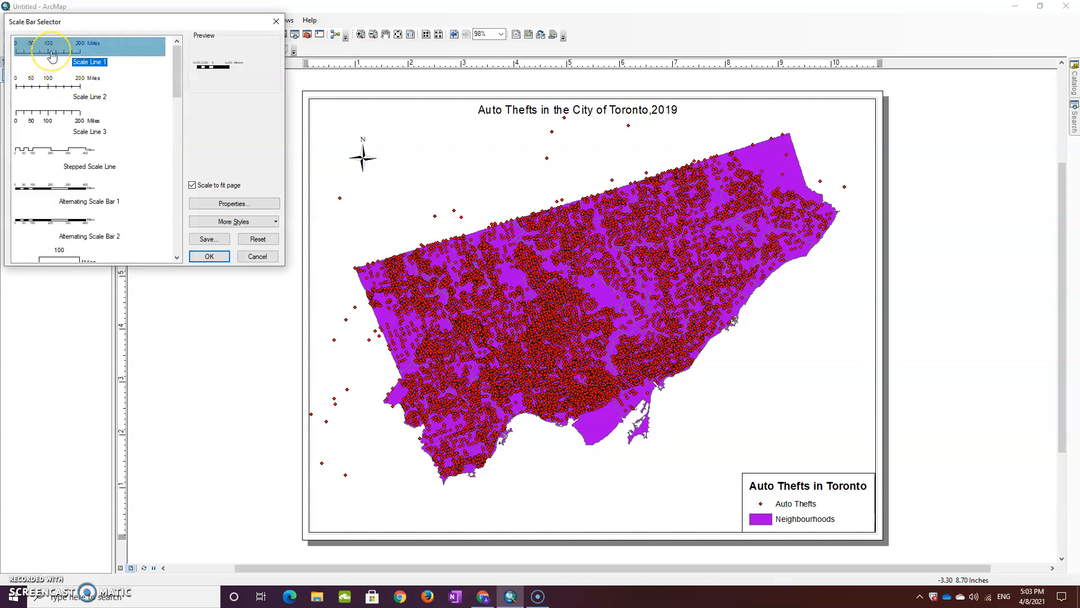
click(51, 54)
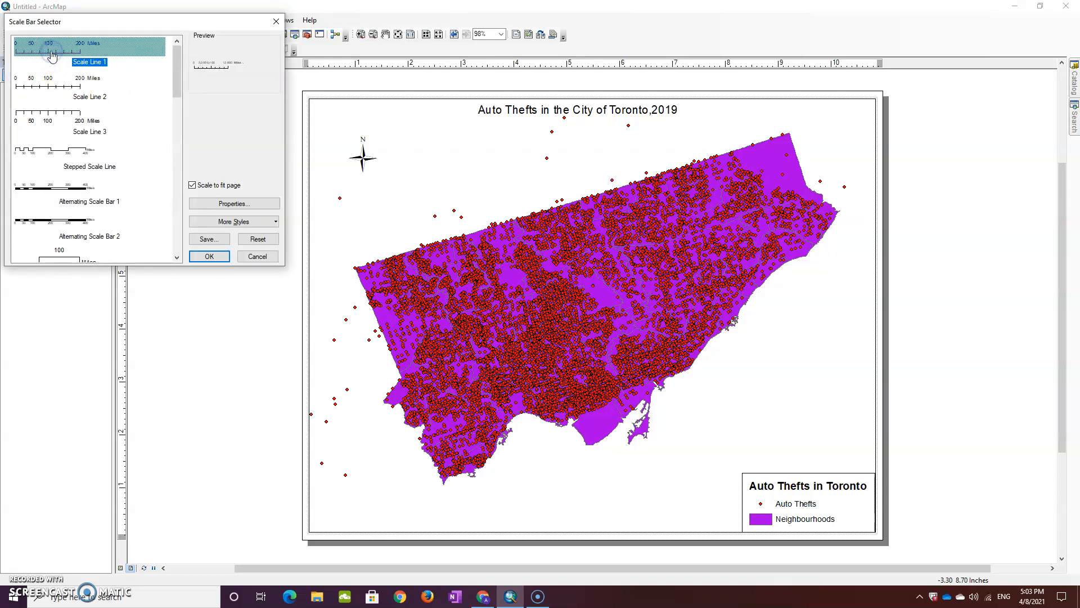
click(209, 256)
drag(562, 326, 528, 532)
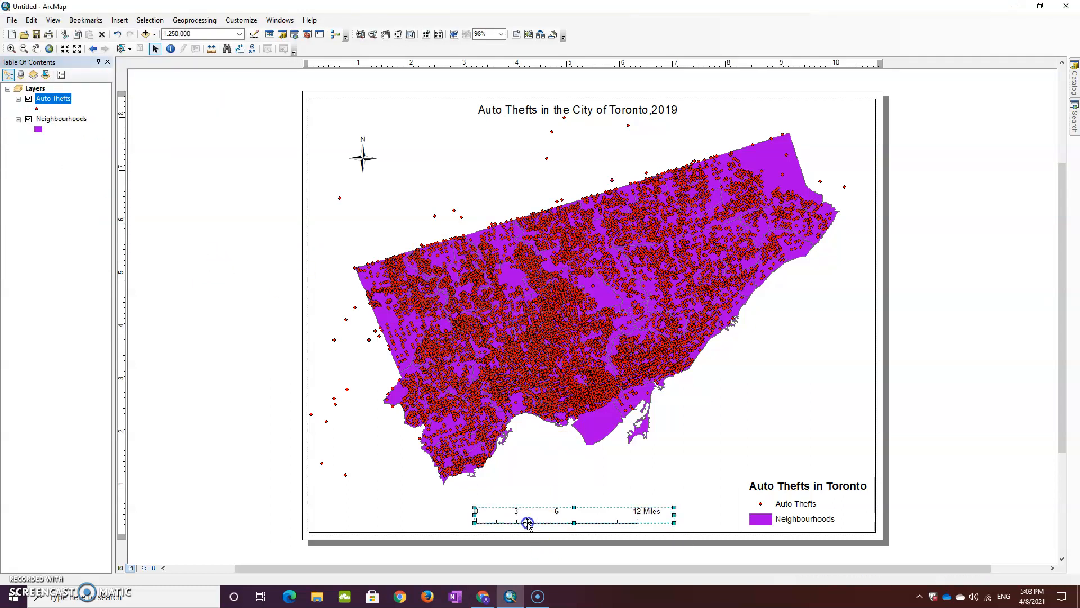
click(688, 506)
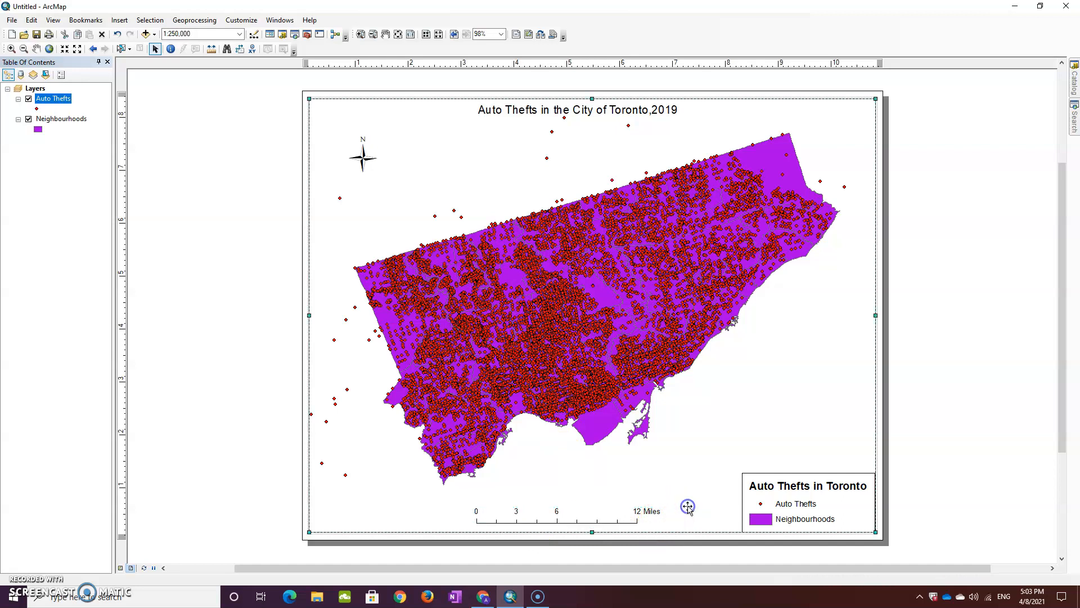
Set the scale bar's division units to Kilometers and its label to "Kilometres"
click(627, 523)
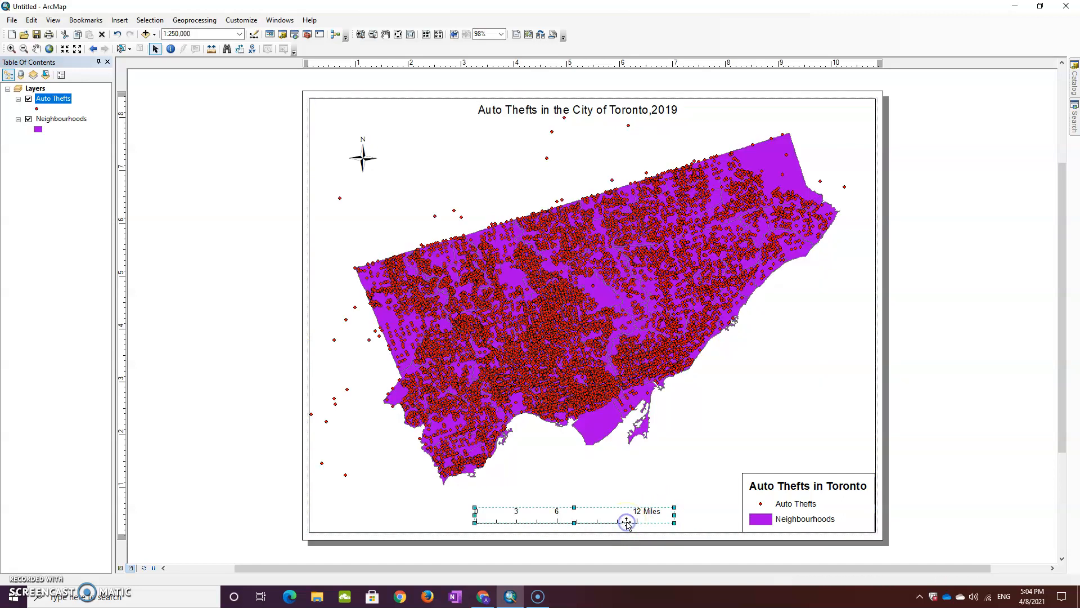
click(640, 516)
double_click(637, 516)
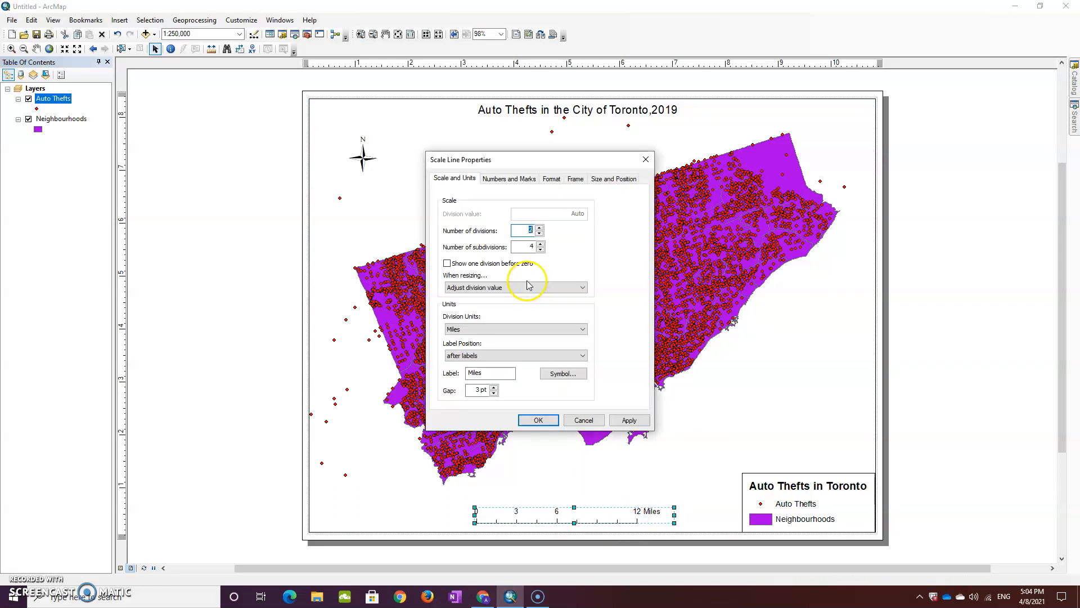
click(482, 328)
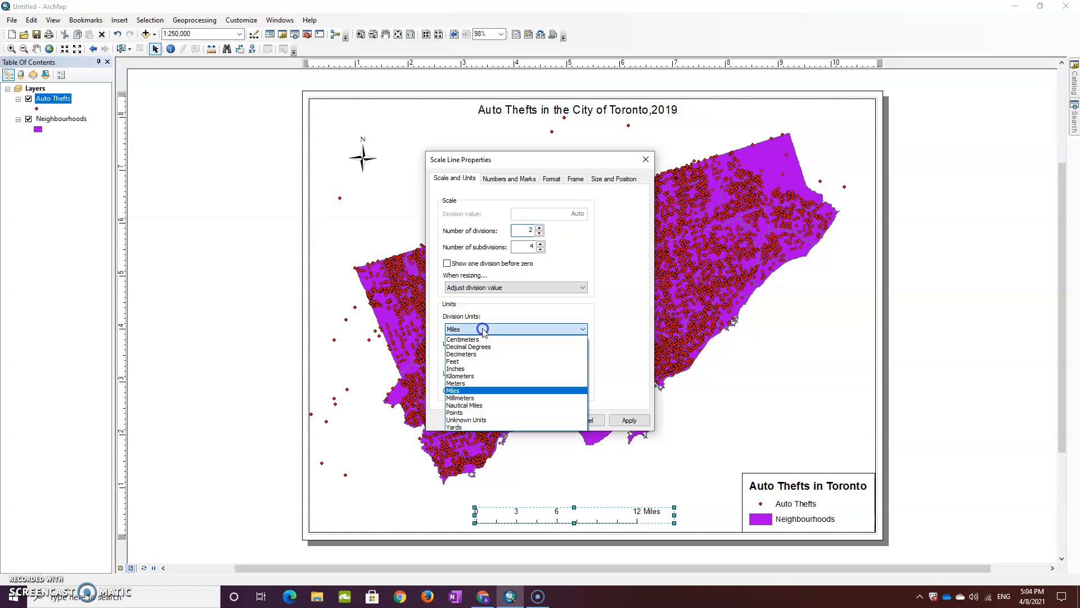
click(477, 376)
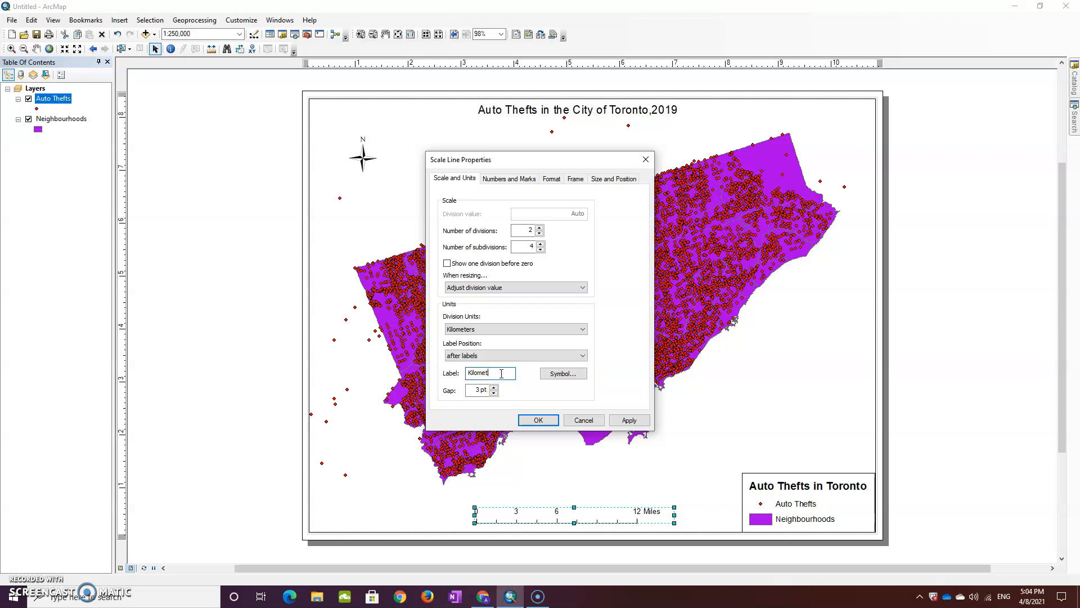
click(520, 420)
click(646, 479)
Widen the scale bar to span 20 kilometres and shift it slightly down towards the data frame's lower edge
click(626, 514)
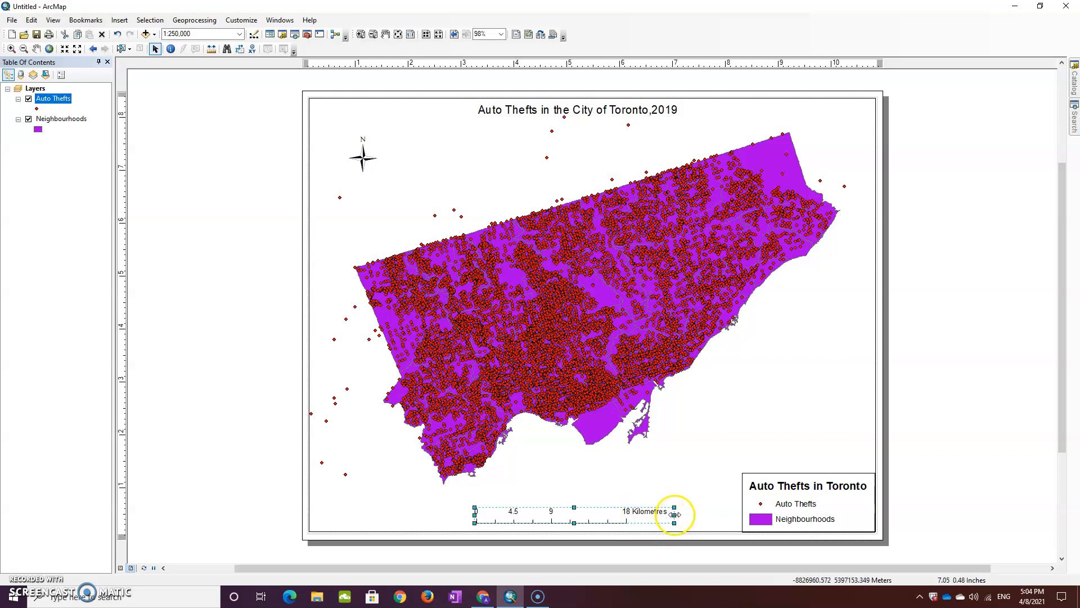
drag(674, 514, 683, 516)
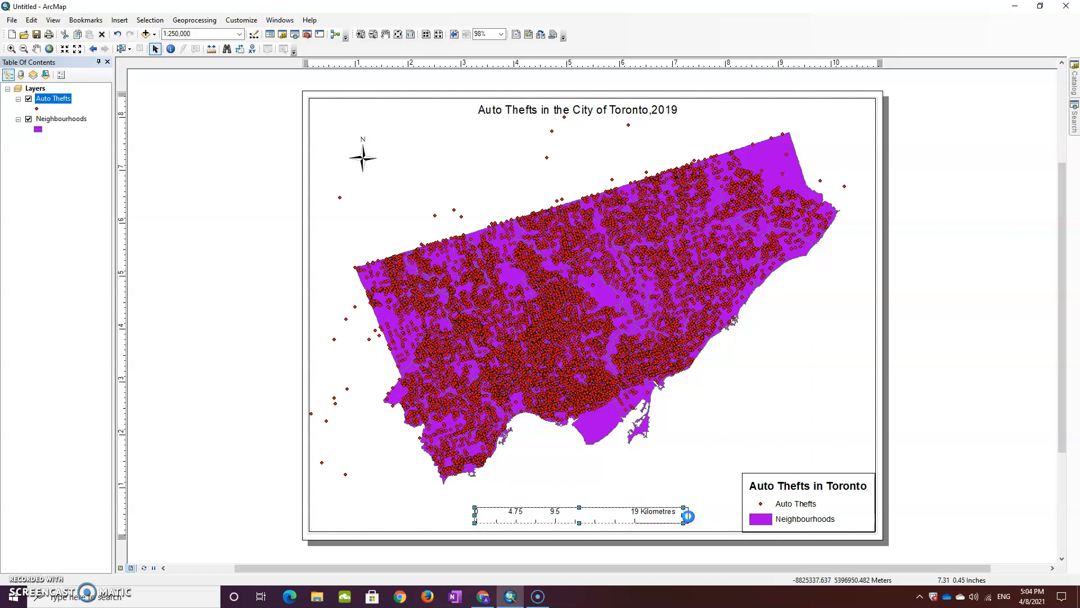
click(658, 484)
drag(628, 521, 632, 527)
click(628, 549)
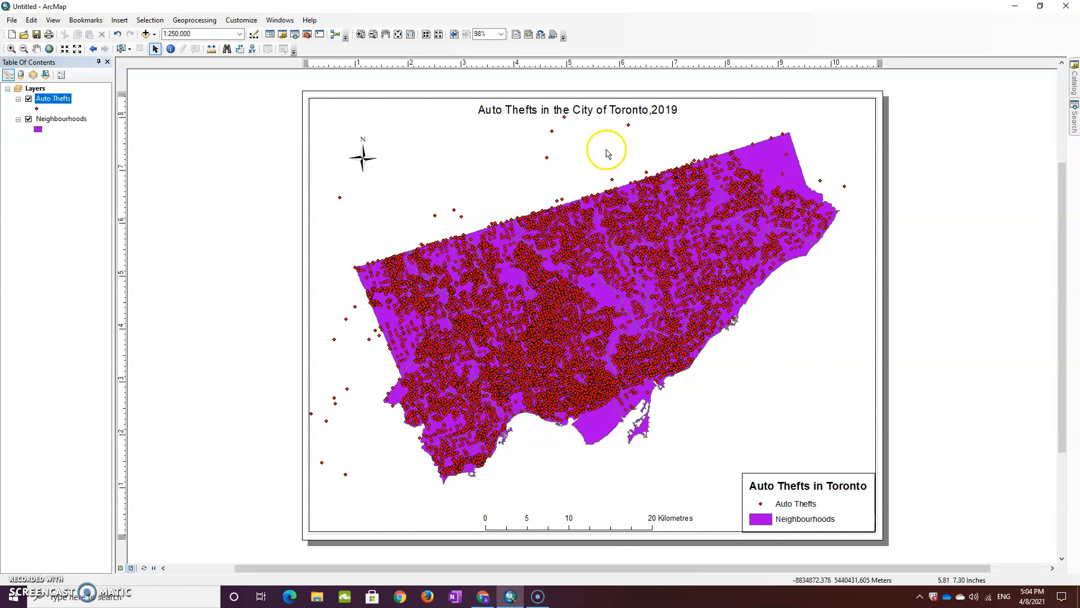